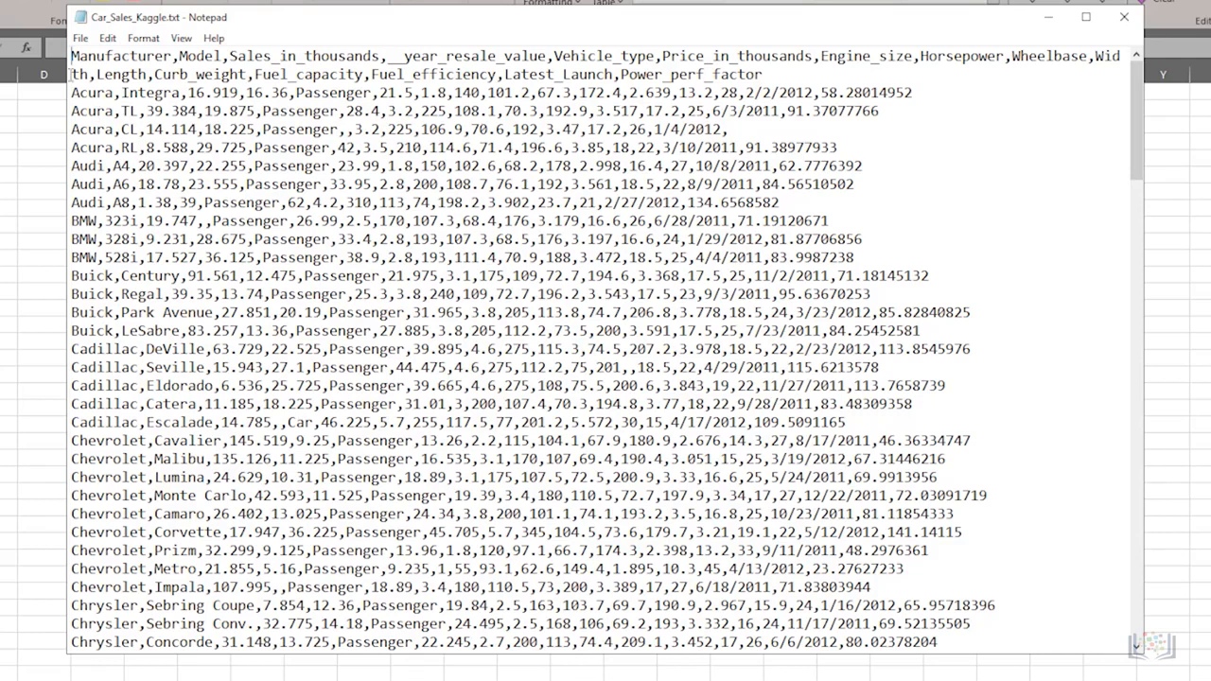
# - Examine the header line and data rows of the Car_Sales_Kaggle.txt file
pyautogui.moveTo(71, 55); pyautogui.dragTo(762, 73)
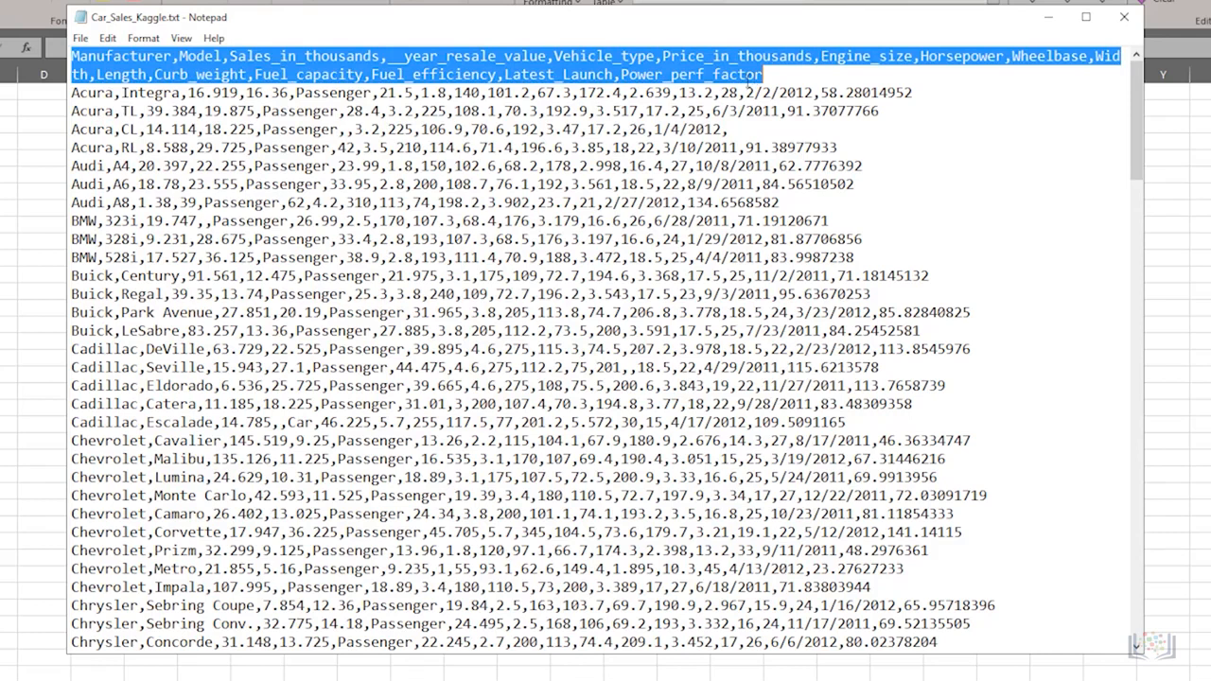
pyautogui.click(73, 92)
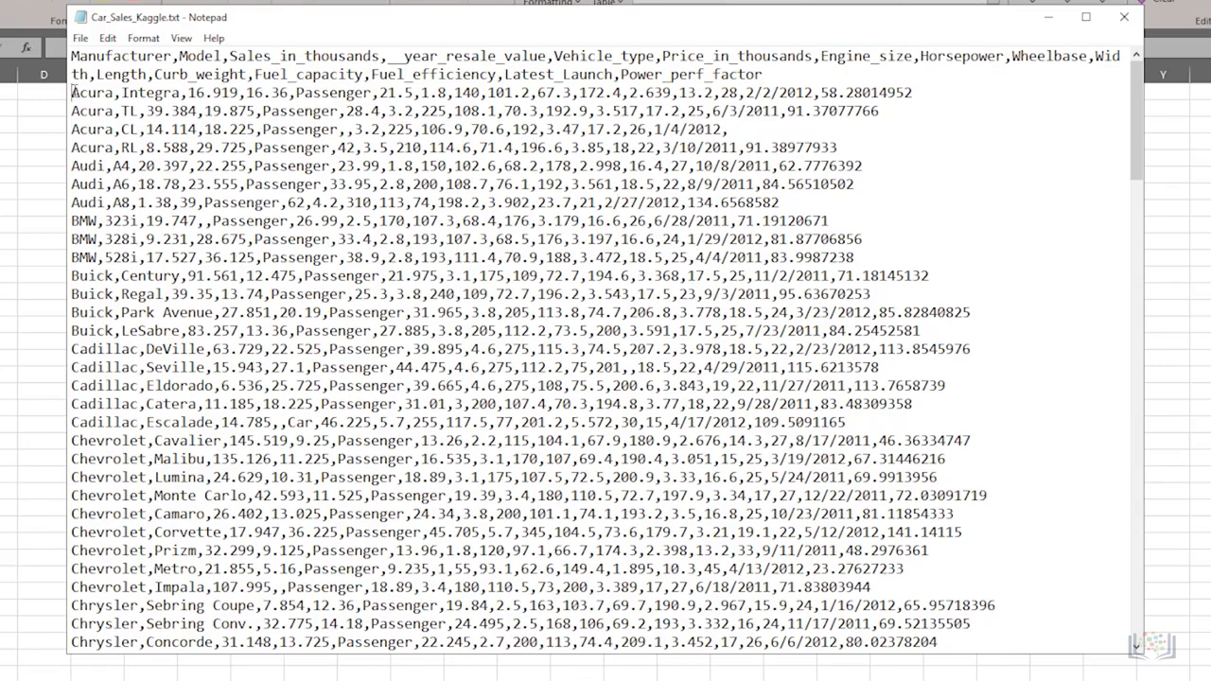
pyautogui.moveTo(73, 92); pyautogui.dragTo(916, 93)
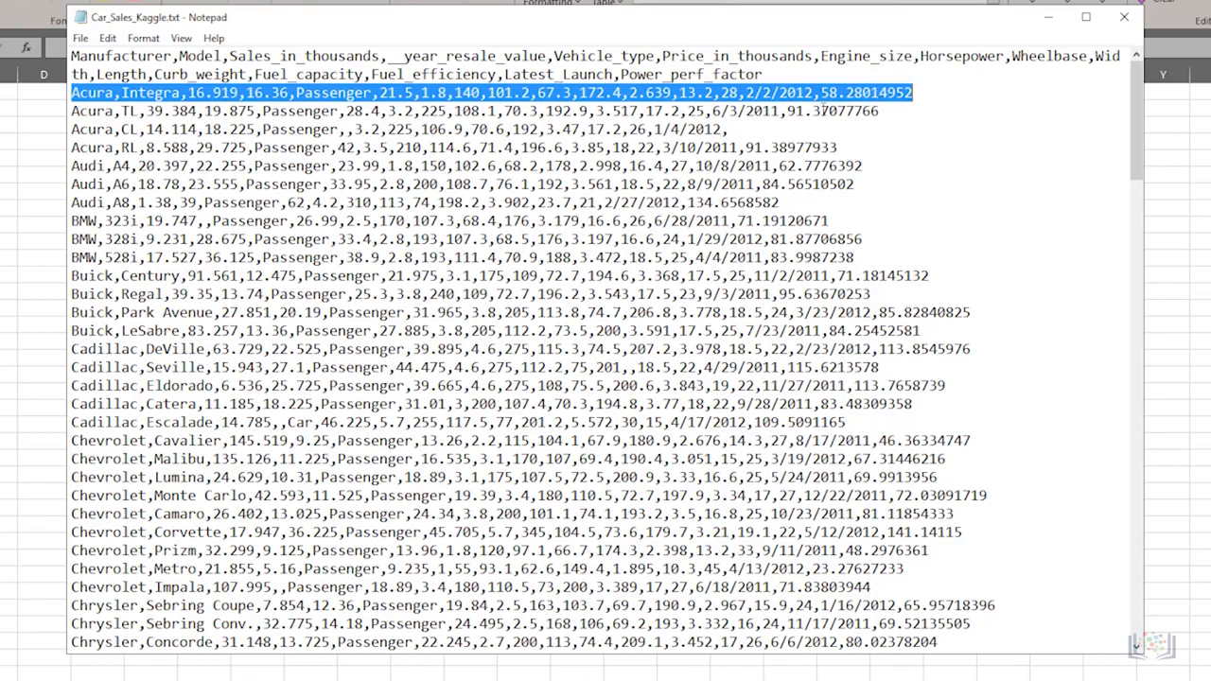
pyautogui.click(197, 203)
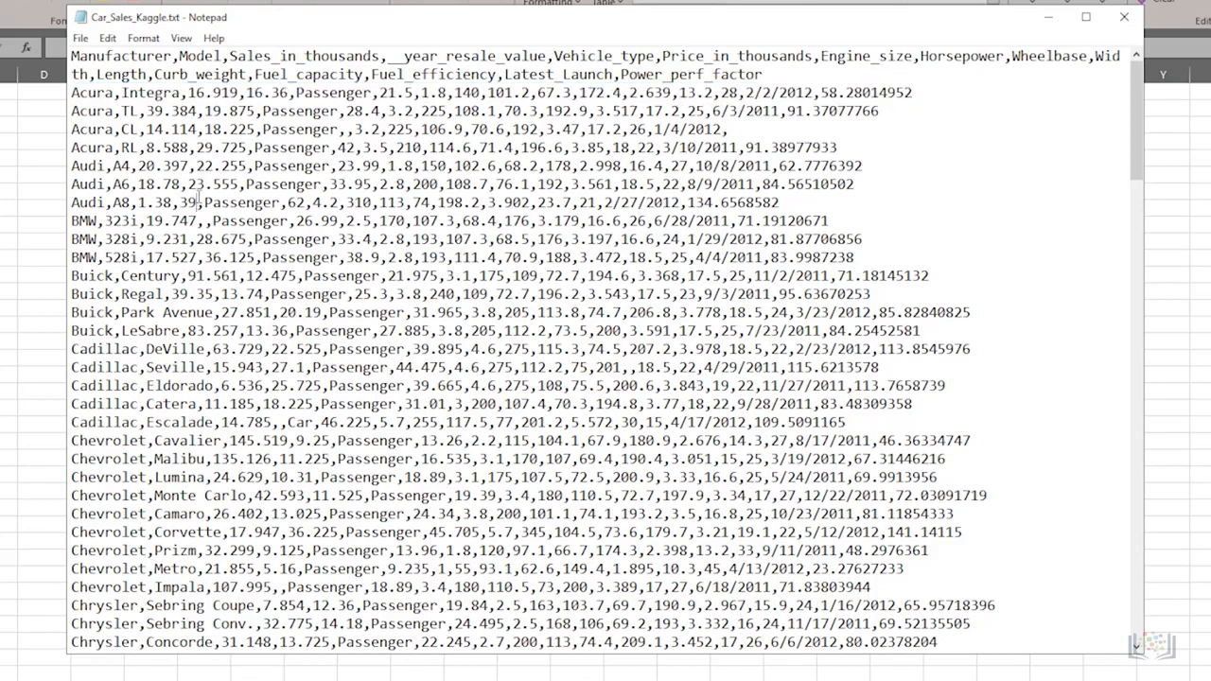
pyautogui.scroll(-3, 196, 203)
pyautogui.scroll(-20, 199, 190)
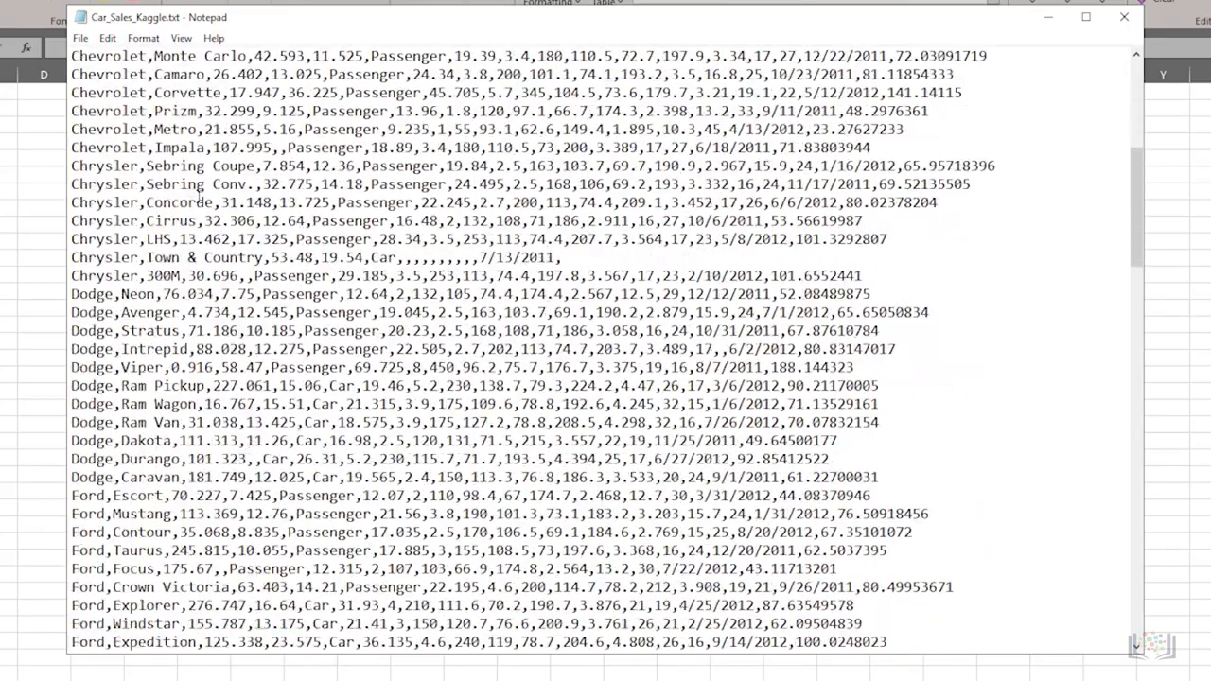
pyautogui.scroll(-20, 199, 194)
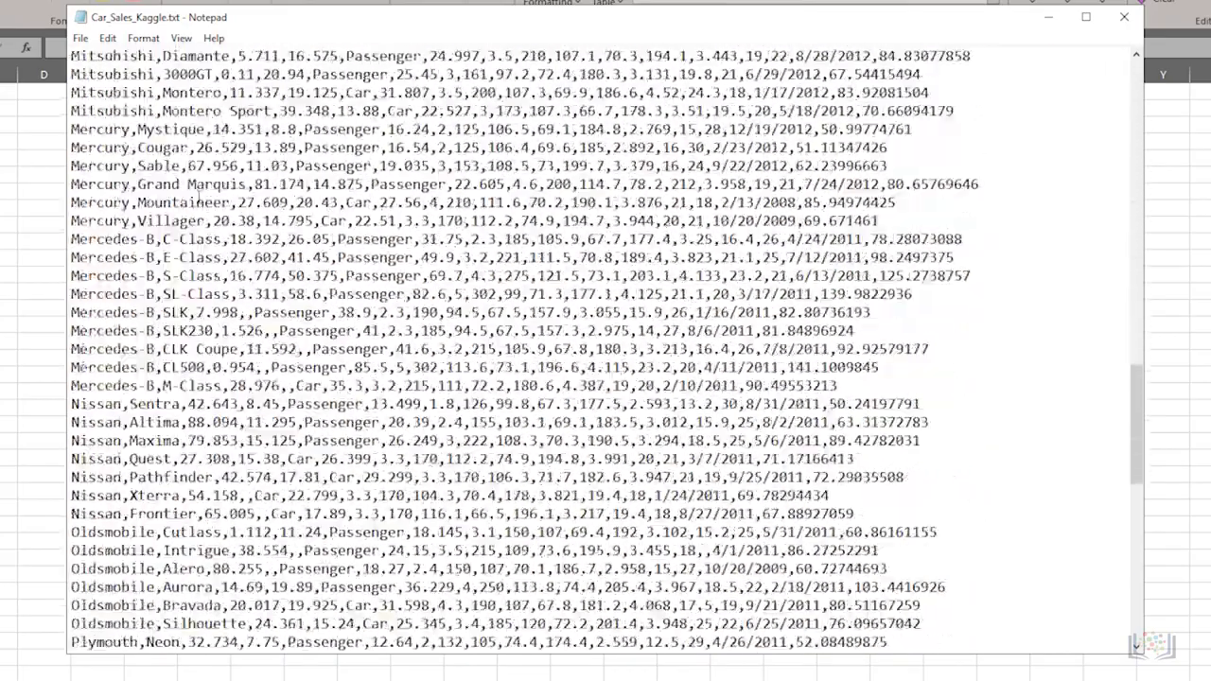
# - Open Car_Sales_Kaggle.txt from the recent workbooks list
pyautogui.press('super+Up')
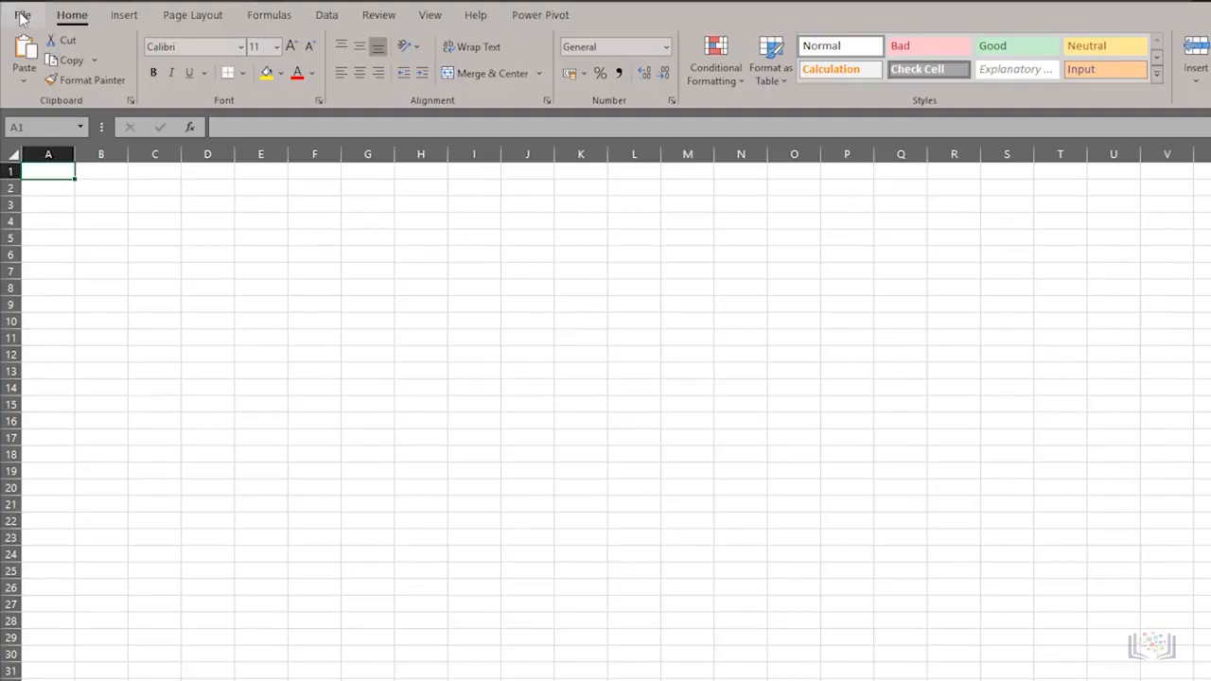
pyautogui.click(22, 15)
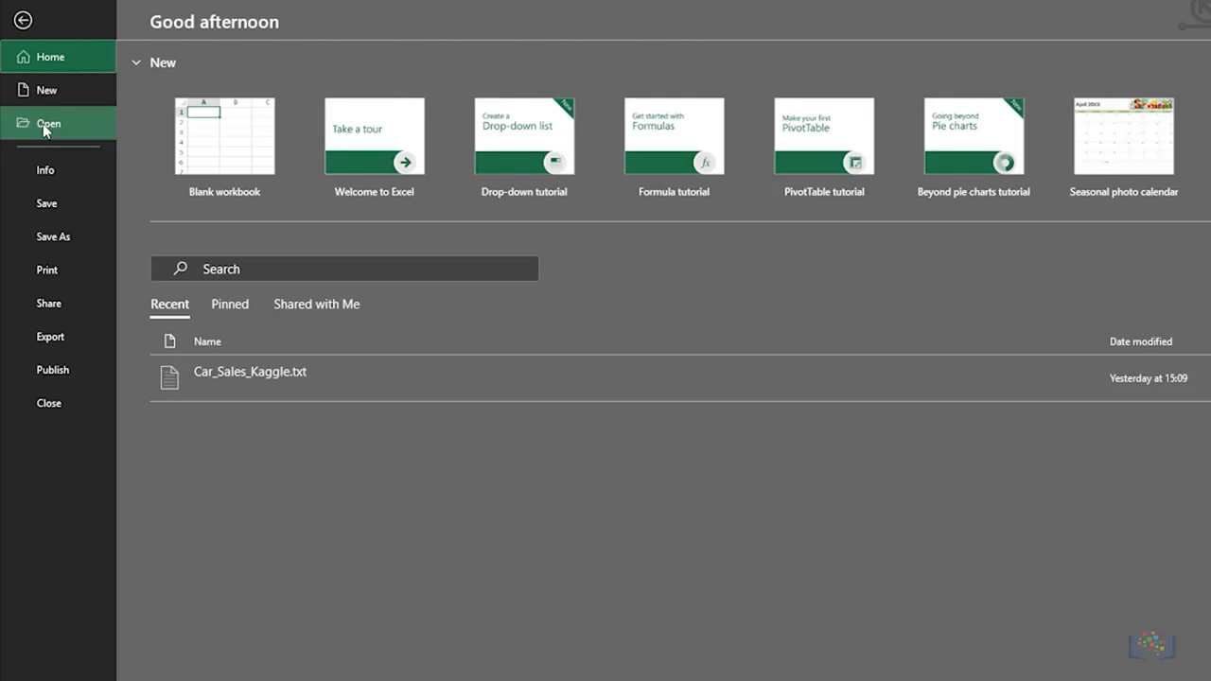
pyautogui.click(43, 123)
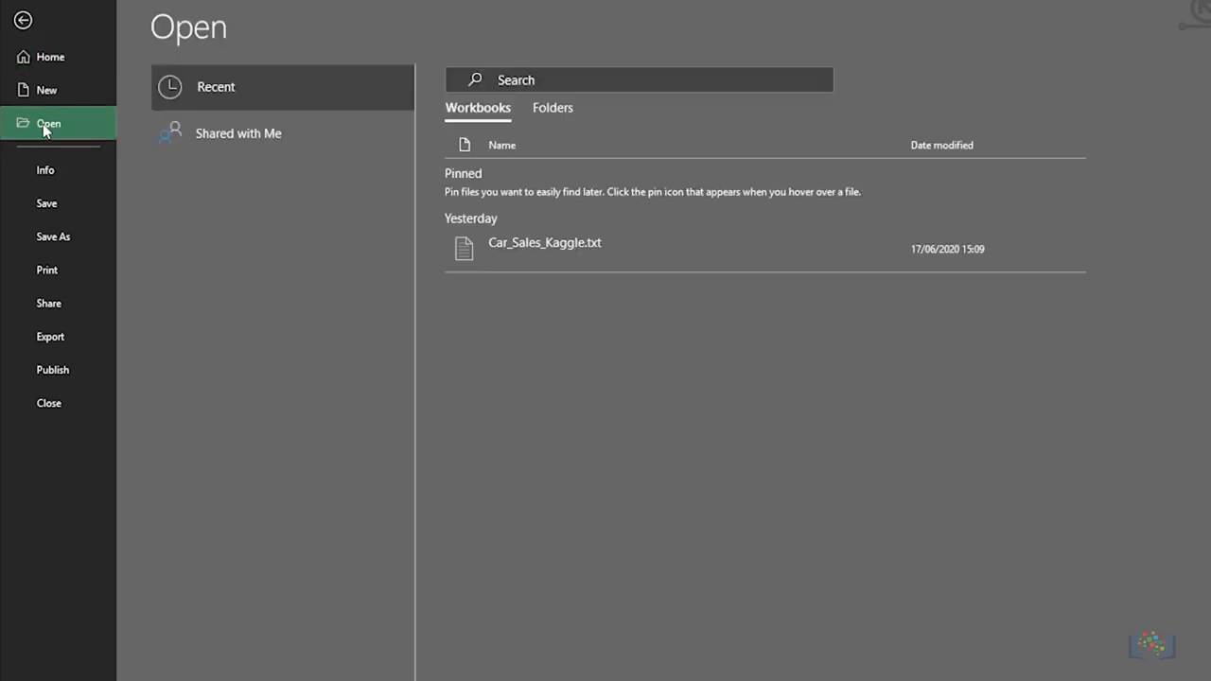
pyautogui.click(552, 250)
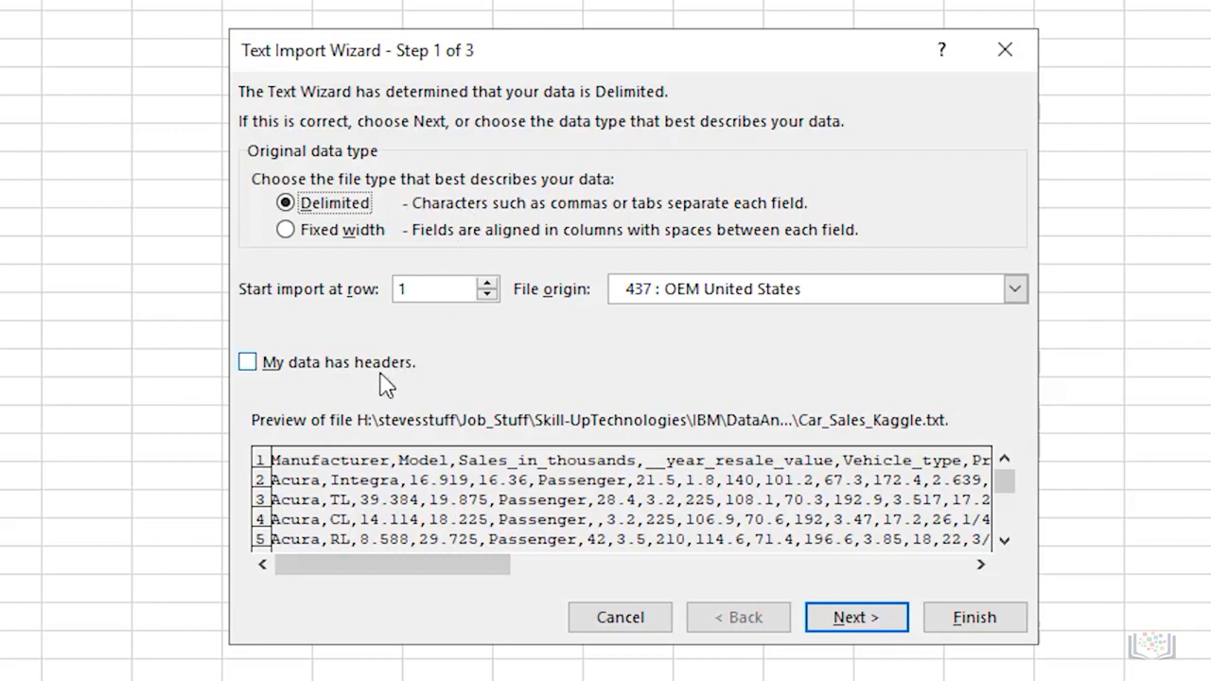
# - In the Text Import Wizard, mark the data as having headers and switch the delimiter from Tab to Comma
pyautogui.click(247, 363)
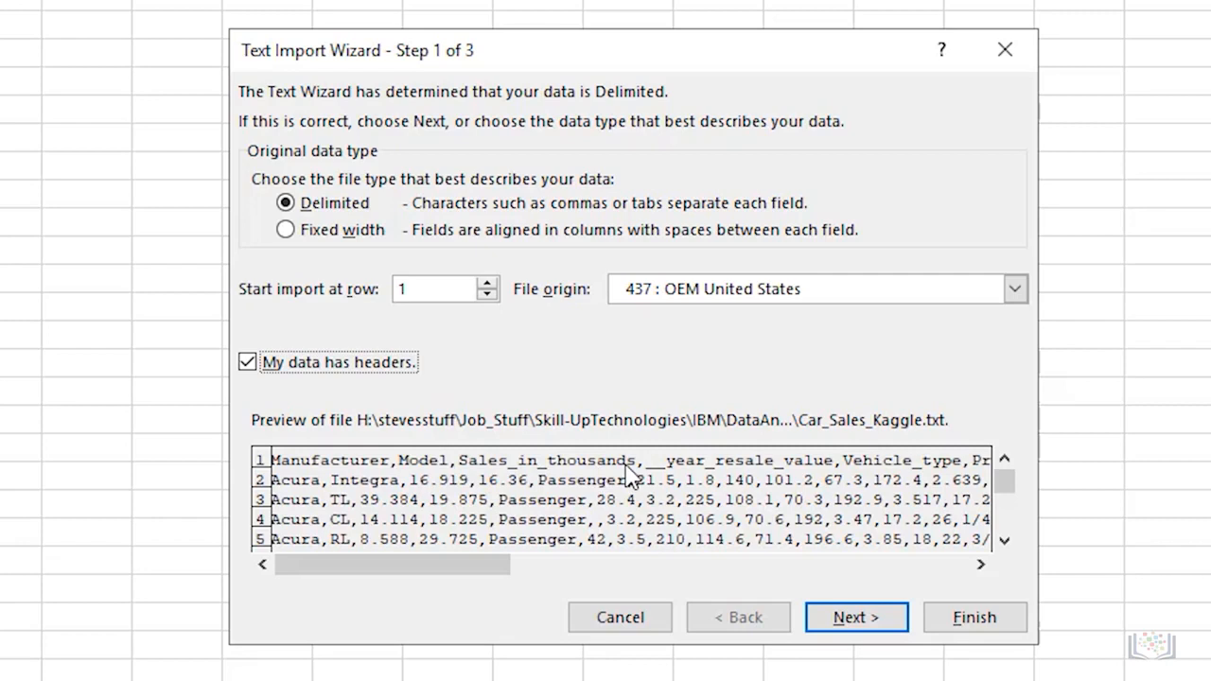
pyautogui.click(853, 620)
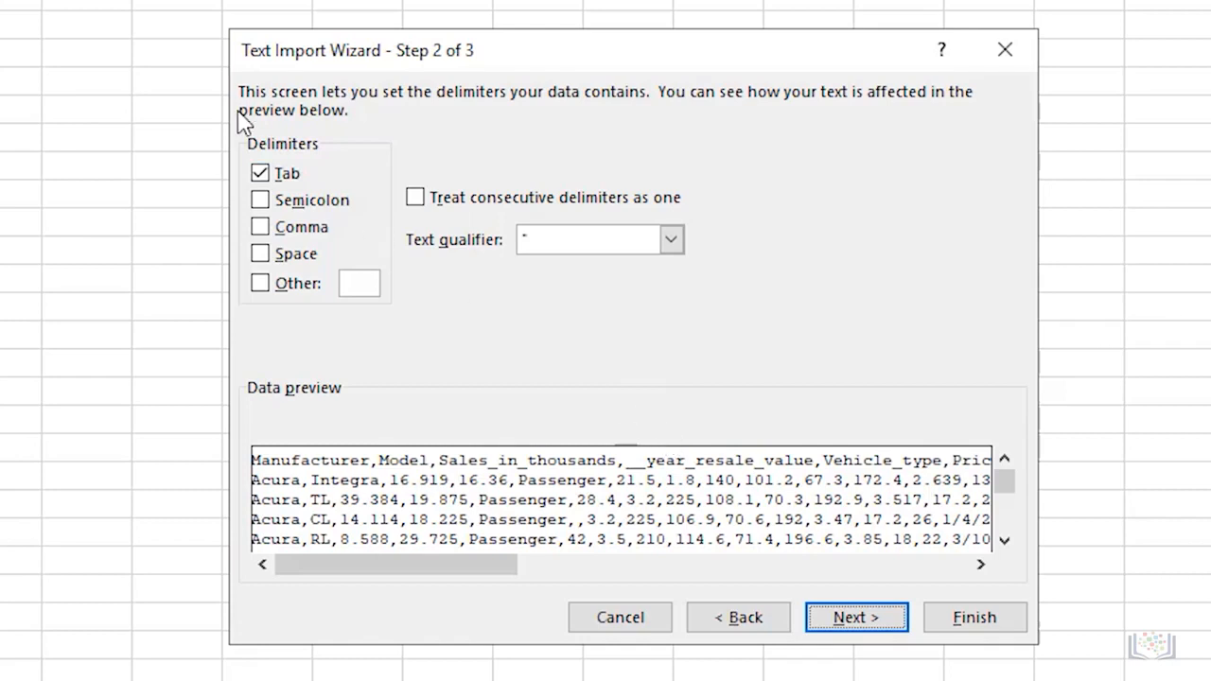
pyautogui.click(260, 228)
pyautogui.click(261, 176)
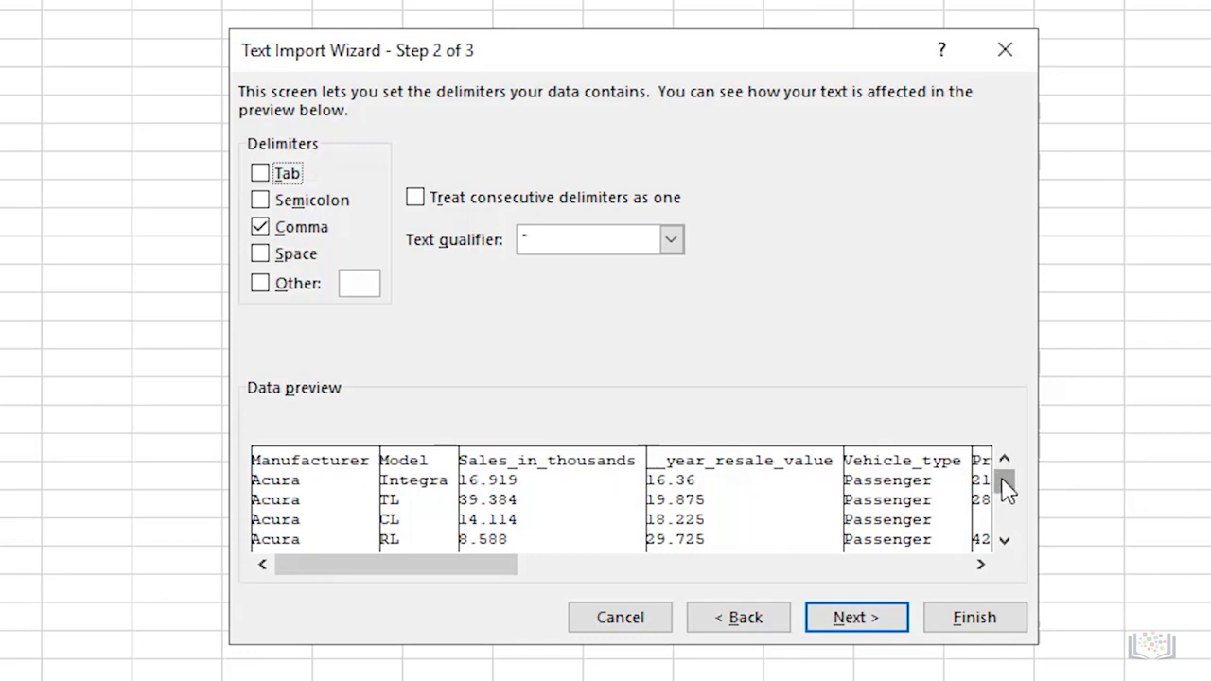
pyautogui.moveTo(1005, 487)
pyautogui.mouseDown()
pyautogui.moveTo(1006, 527)
pyautogui.moveTo(1010, 463)
pyautogui.mouseUp()
pyautogui.click(829, 619)
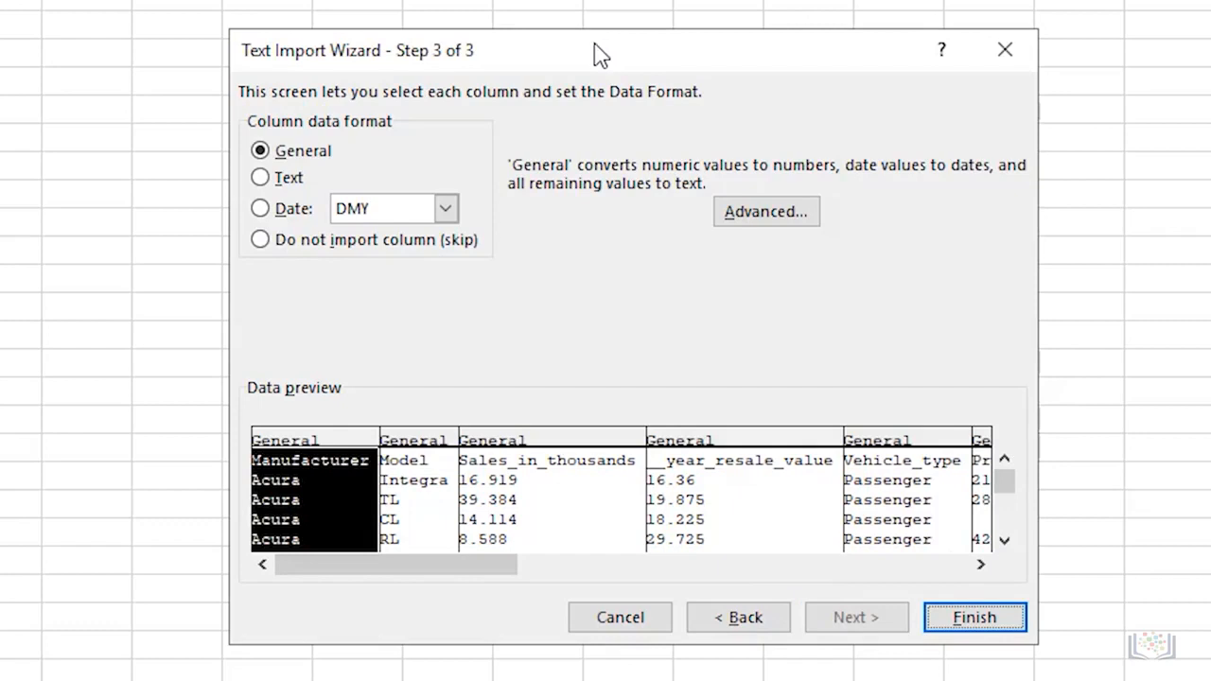
# - Keep the General column data format for the columns and finish the import
pyautogui.click(547, 461)
pyautogui.click(259, 177)
pyautogui.click(259, 150)
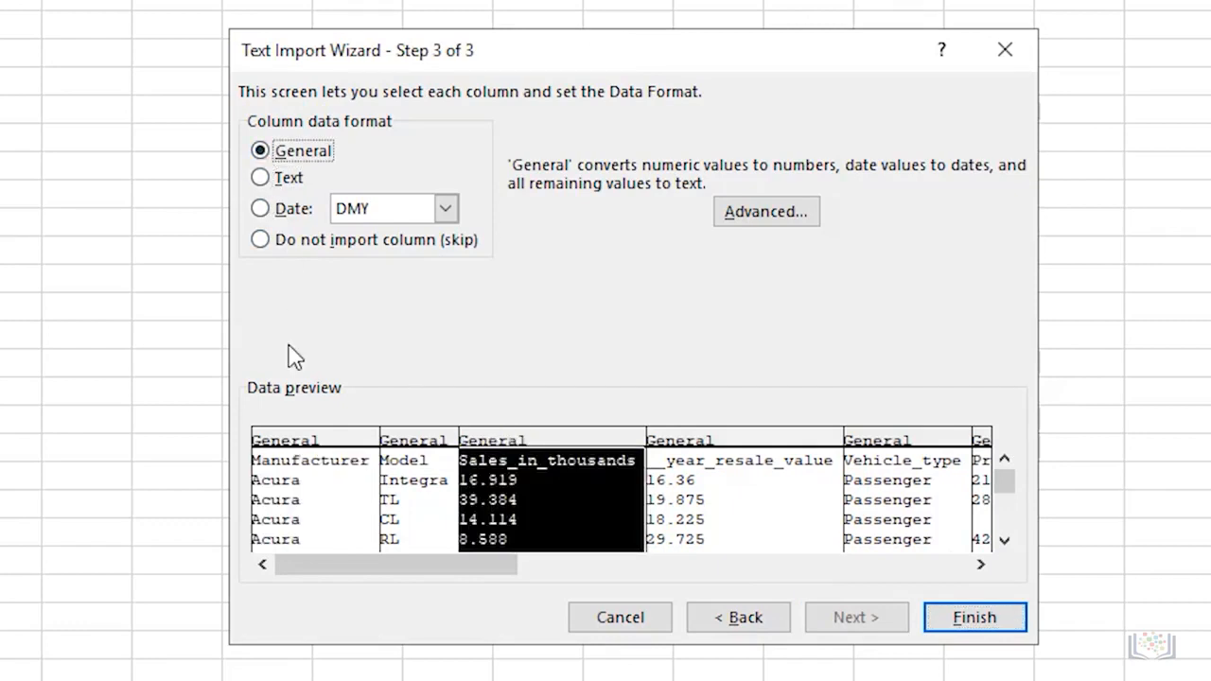
pyautogui.click(320, 443)
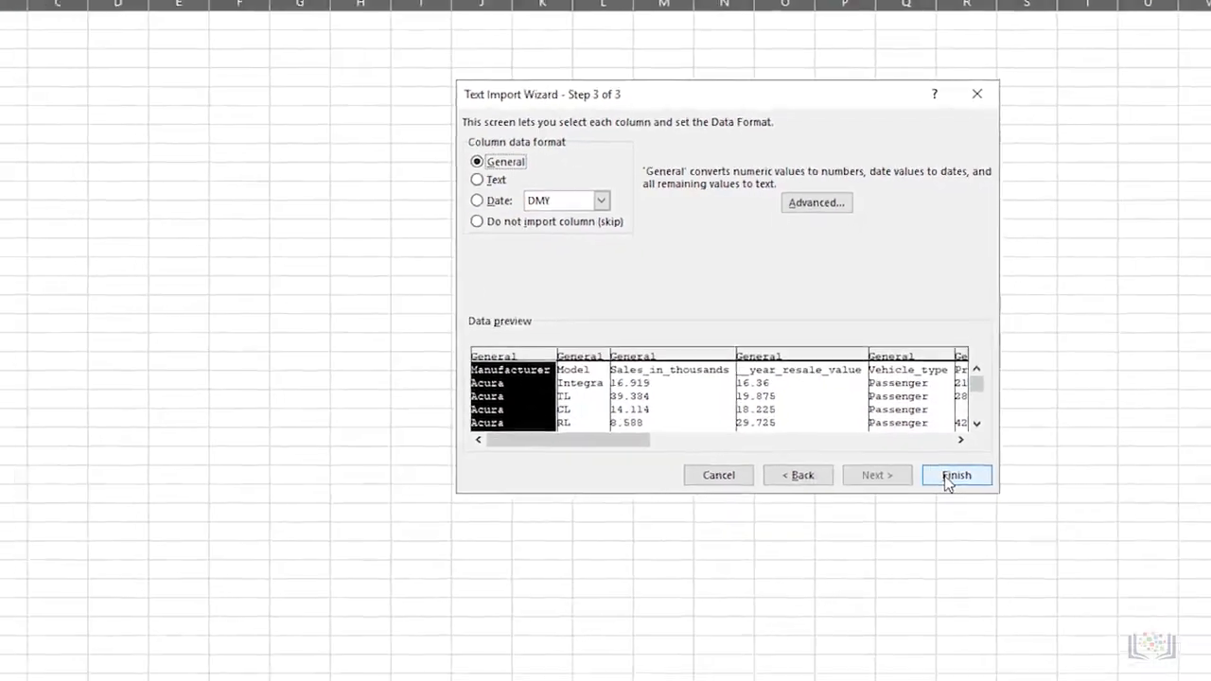
pyautogui.click(958, 550)
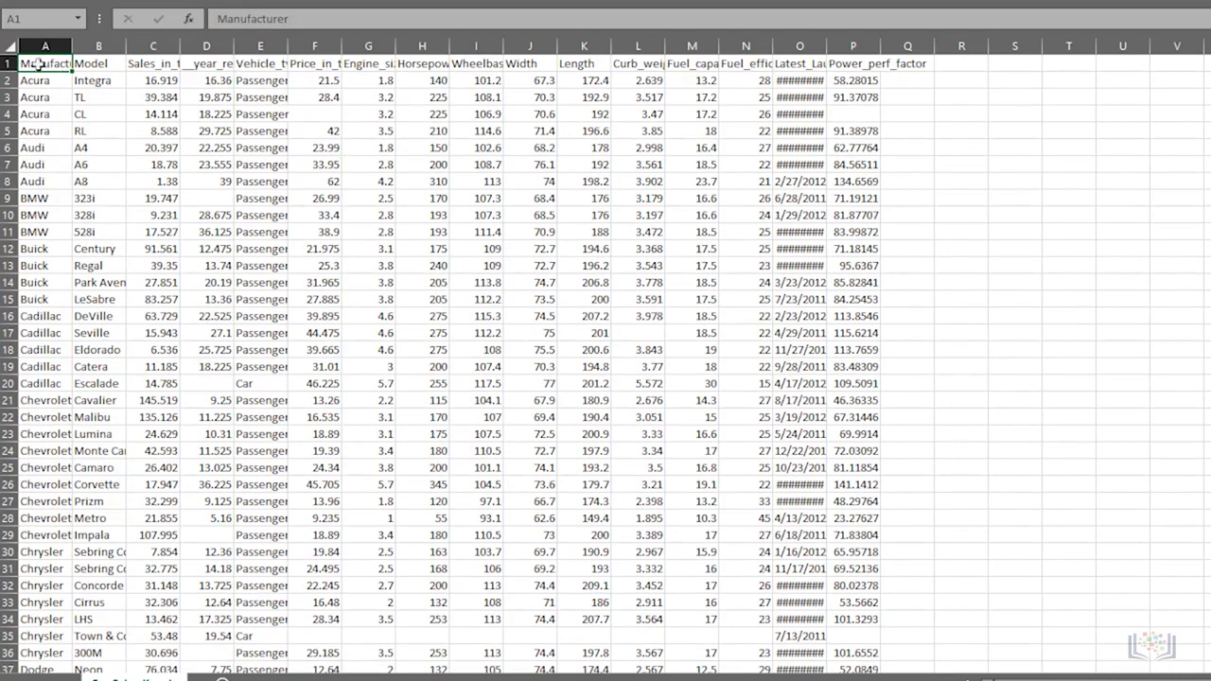
# - Widen the Latest_Launch column so its dates are displayed
pyautogui.click(9, 63)
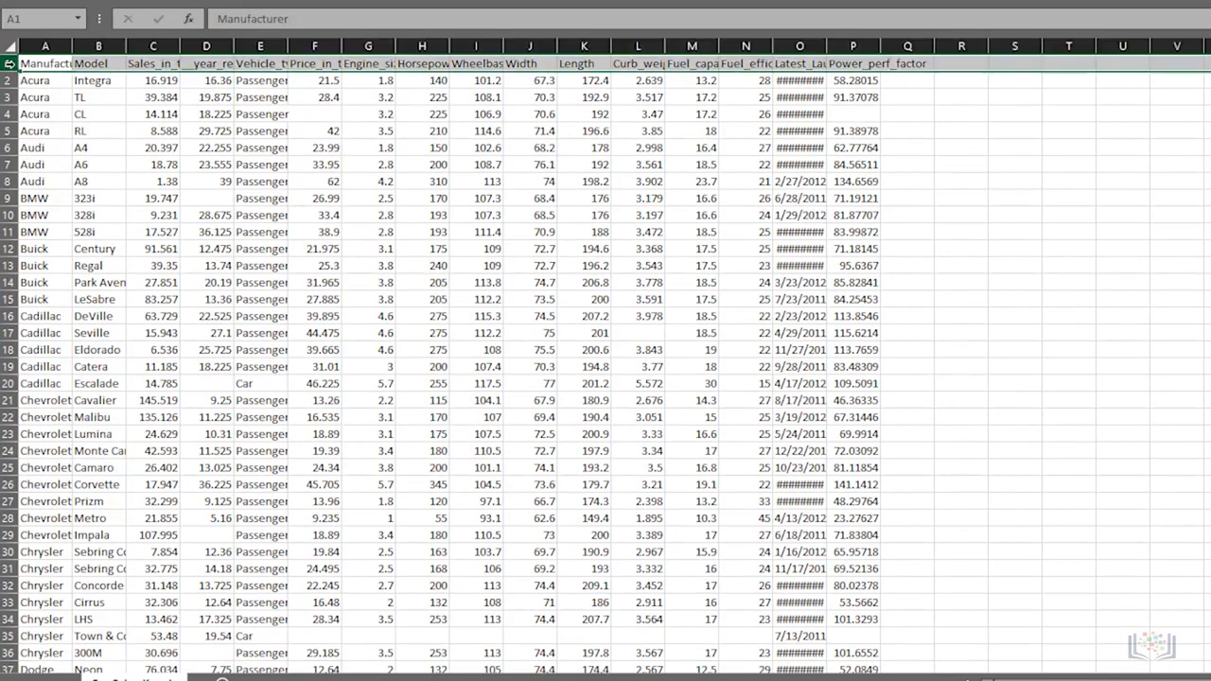
pyautogui.click(309, 261)
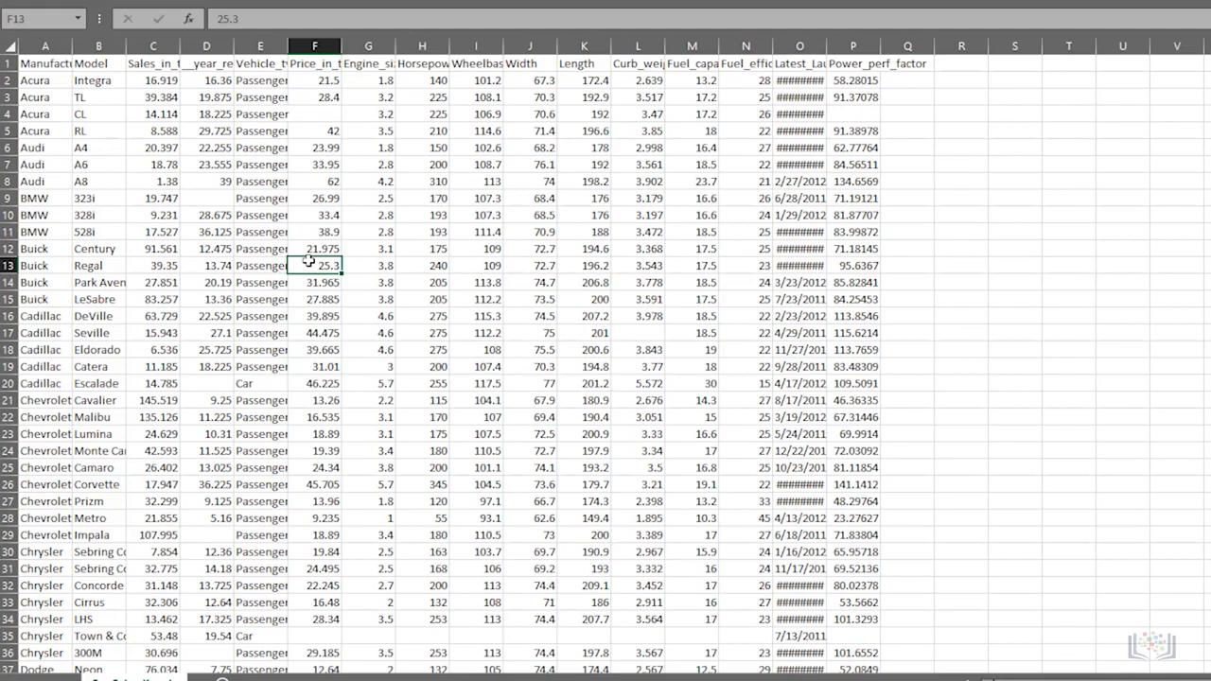
pyautogui.click(787, 117)
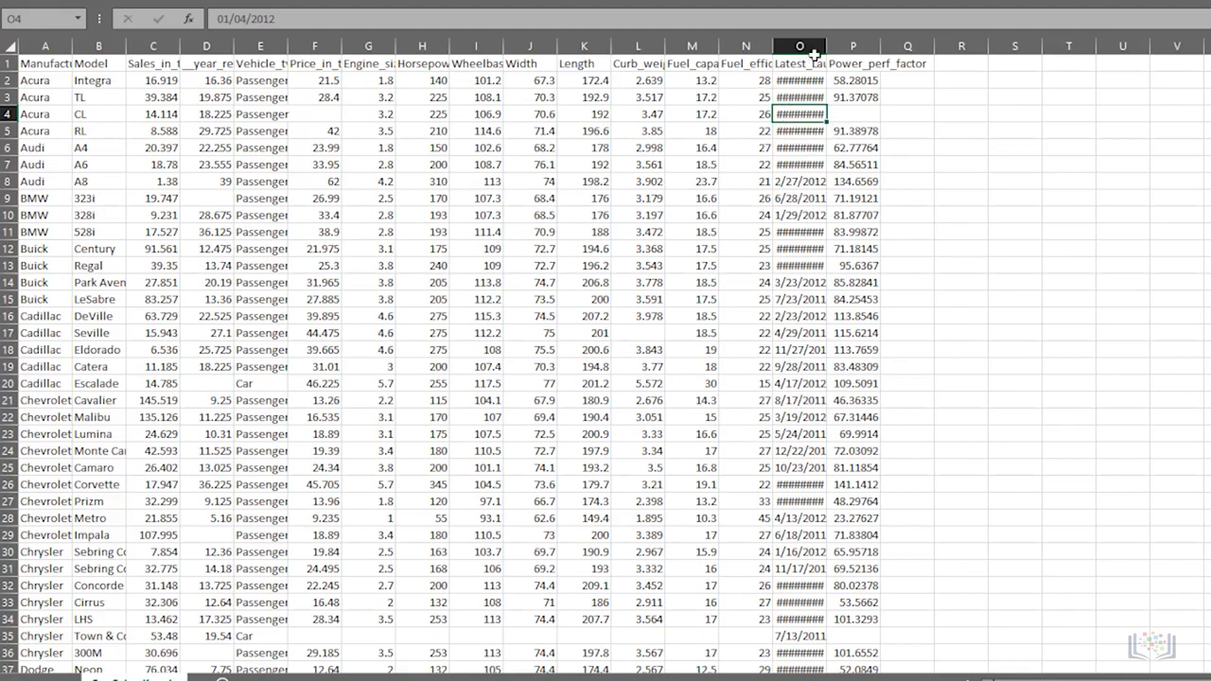
pyautogui.moveTo(827, 45); pyautogui.dragTo(842, 50)
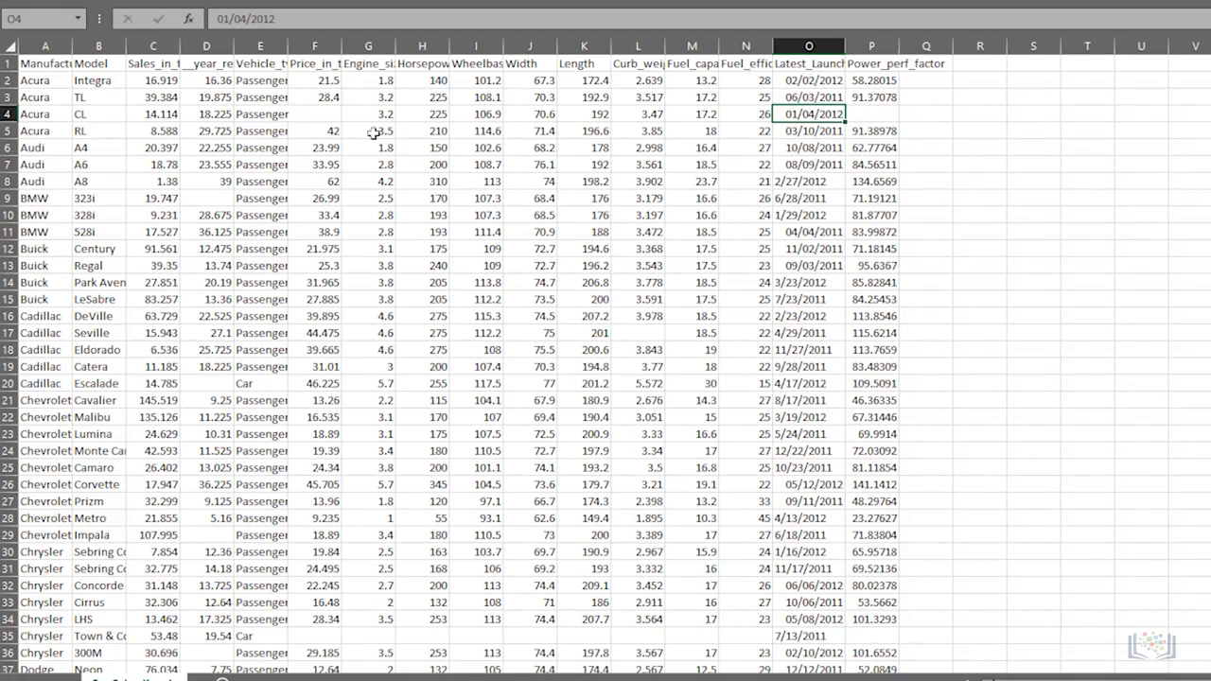
# - Select columns A through P and autofit their widths
pyautogui.moveTo(44, 46); pyautogui.dragTo(892, 39)
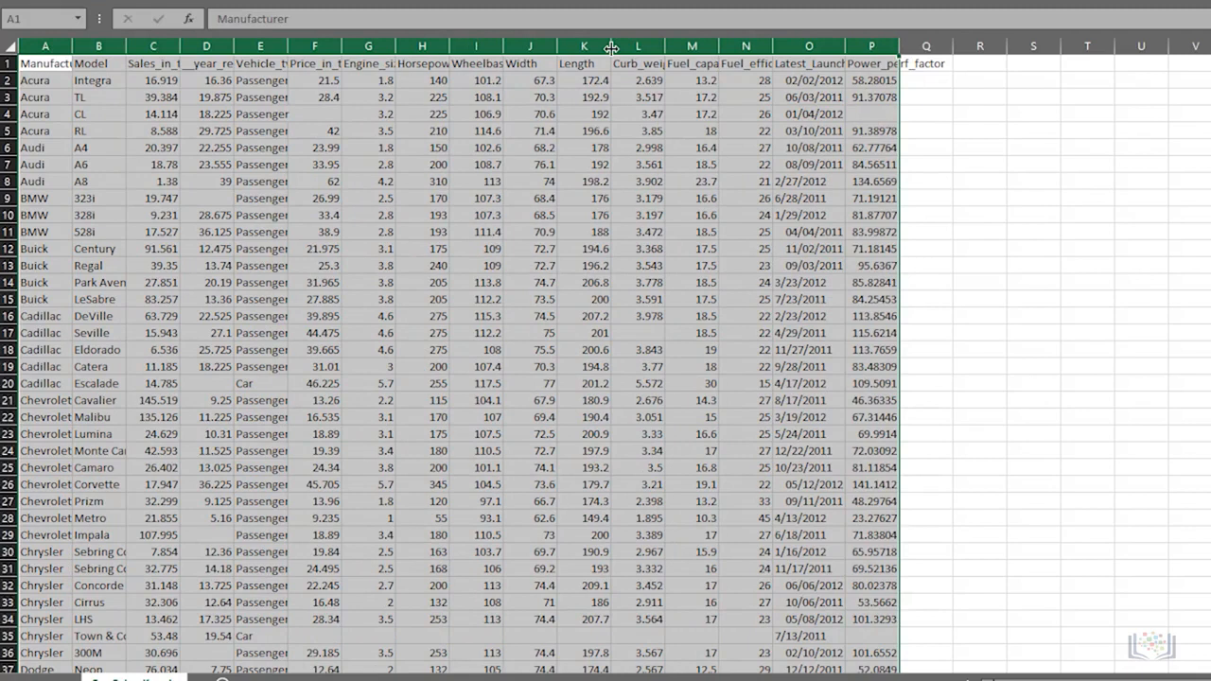
pyautogui.doubleClick(611, 47)
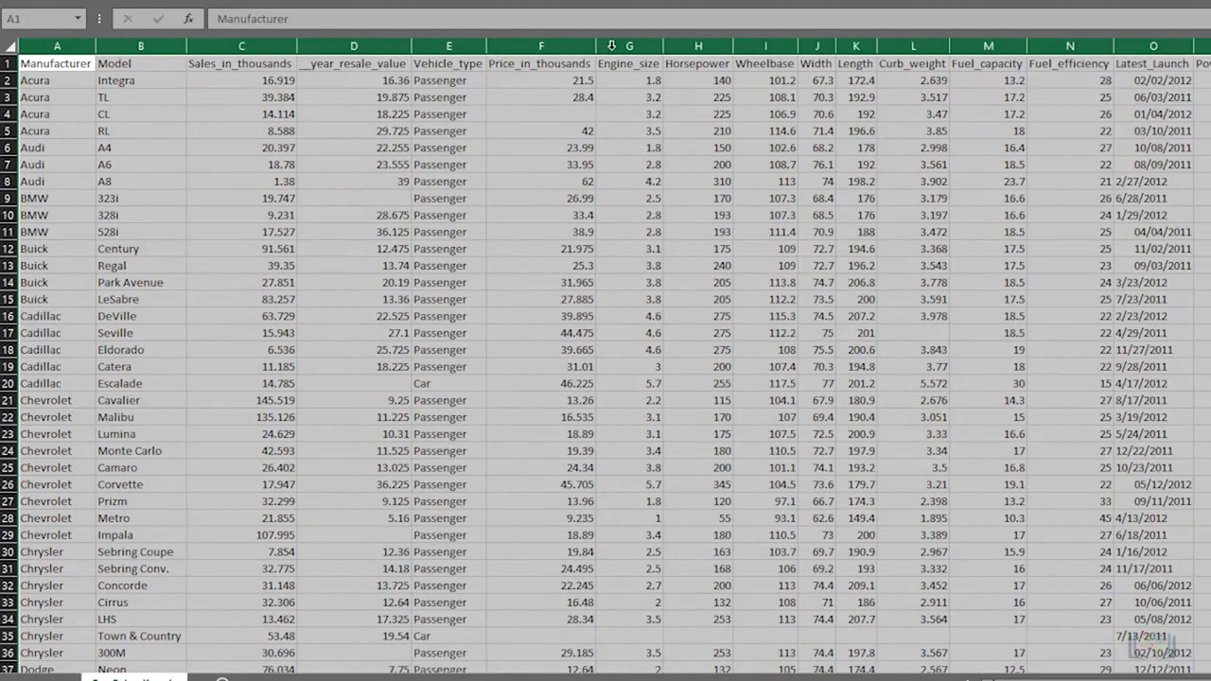
# - Enlarge the height of row 5, then autofit it back
pyautogui.click(46, 215)
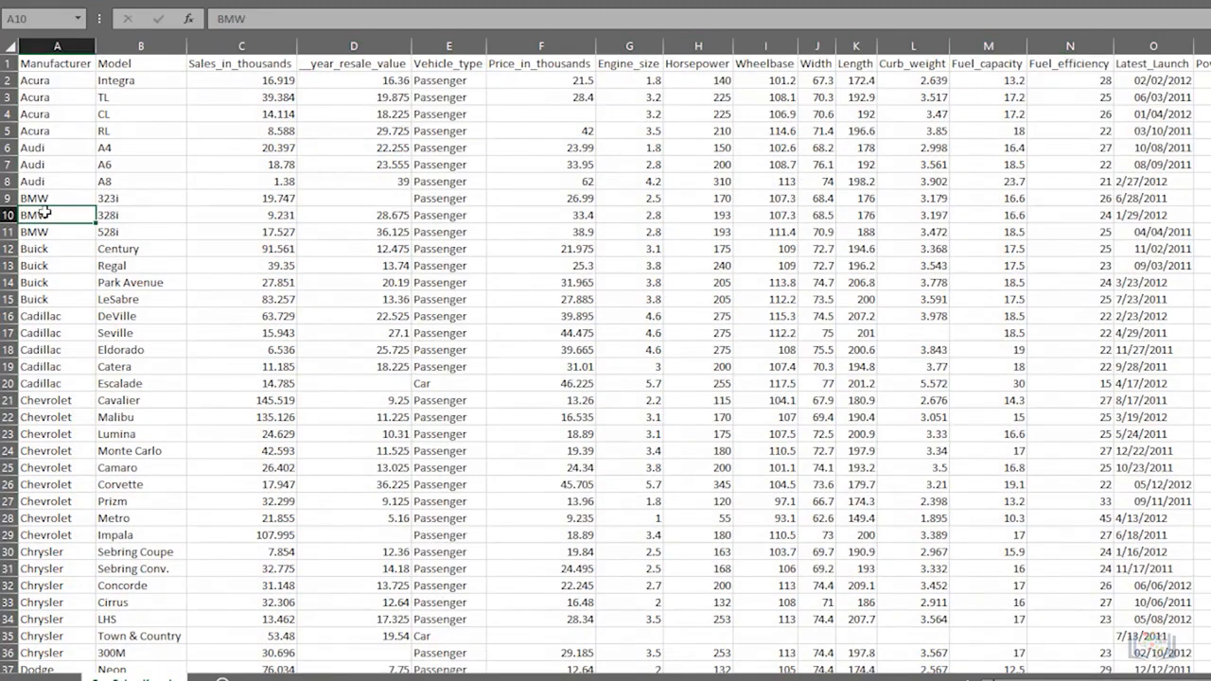
pyautogui.moveTo(7, 155); pyautogui.dragTo(7, 173)
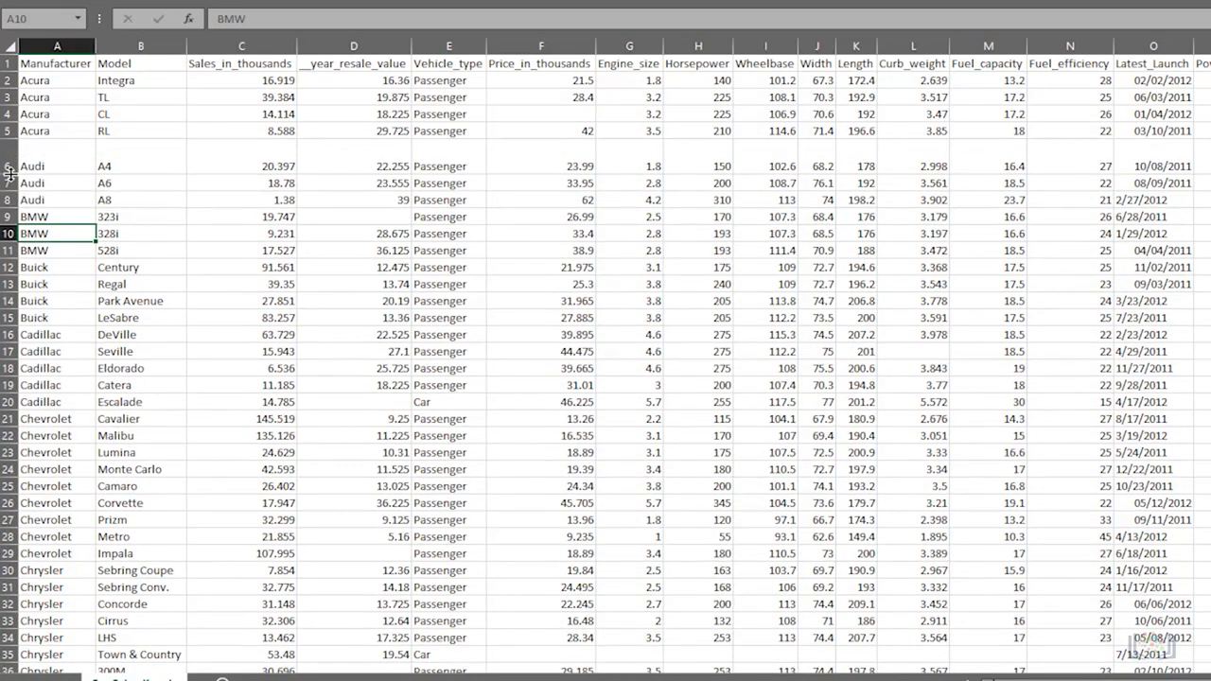
pyautogui.doubleClick(8, 174)
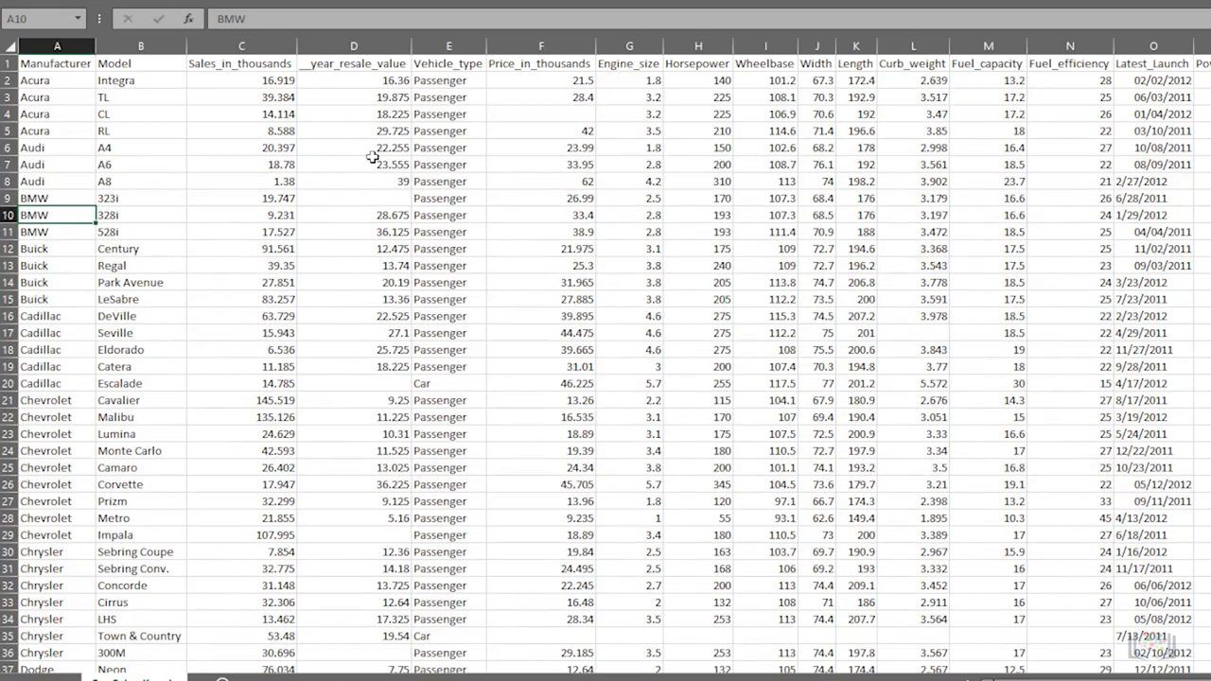
# - Delete the Vehicle_type column
pyautogui.click(454, 46)
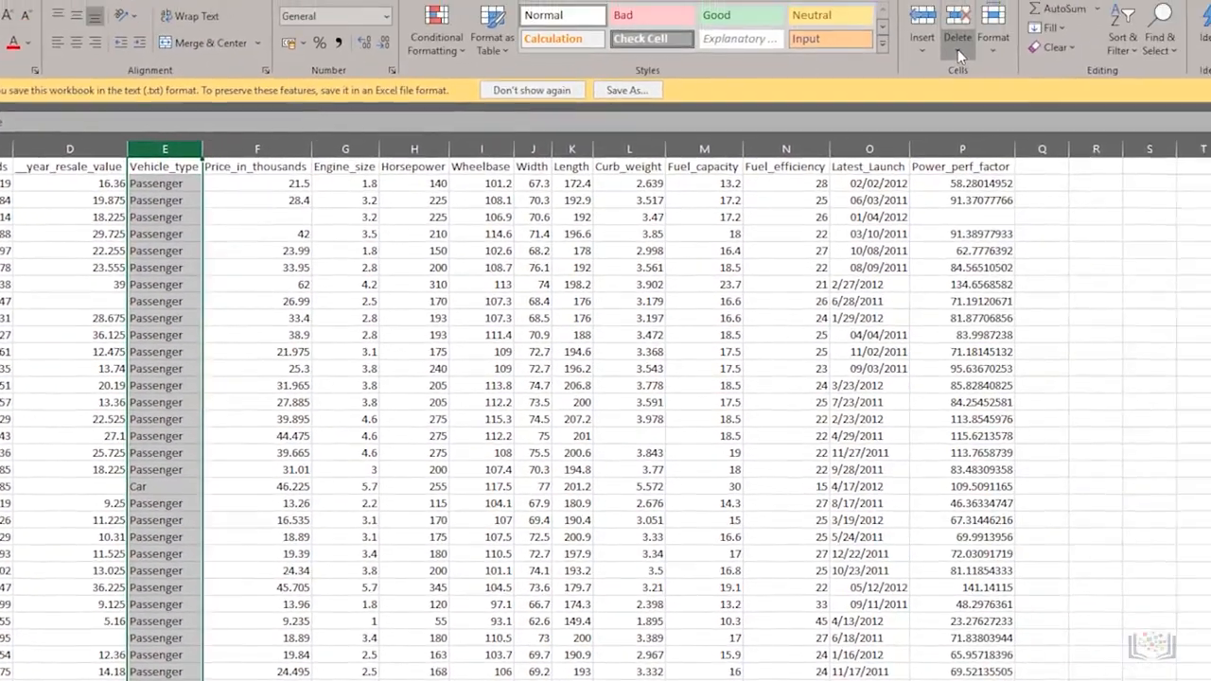
pyautogui.click(959, 56)
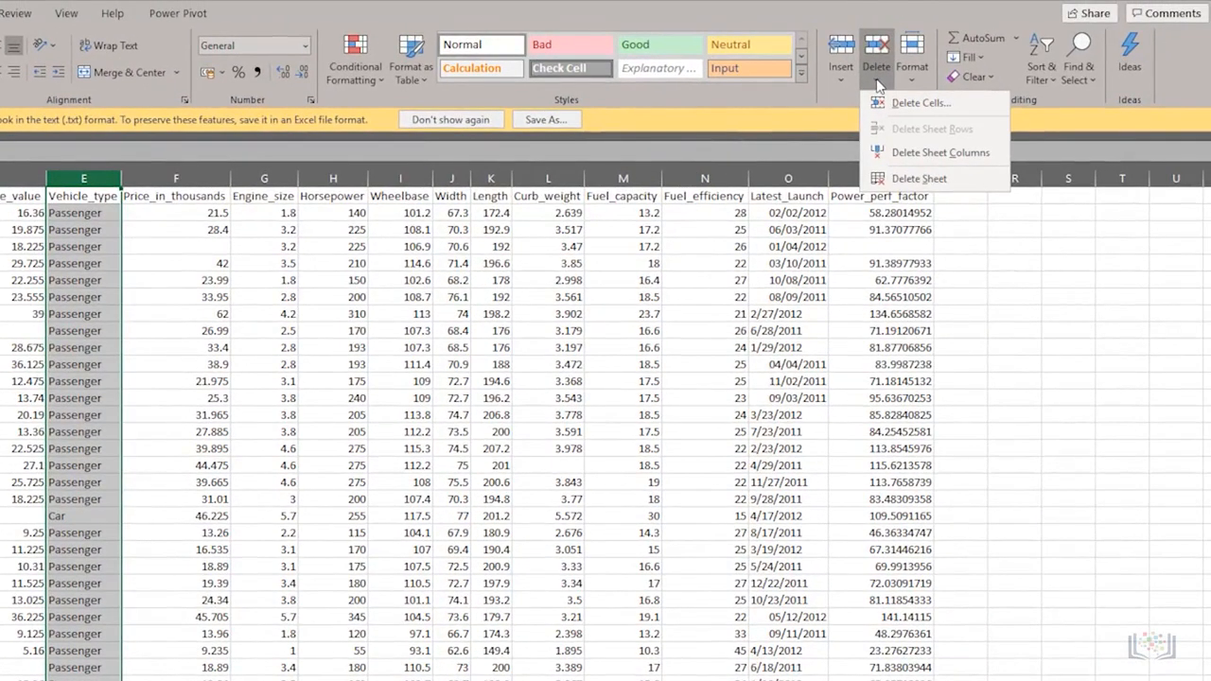
pyautogui.click(914, 151)
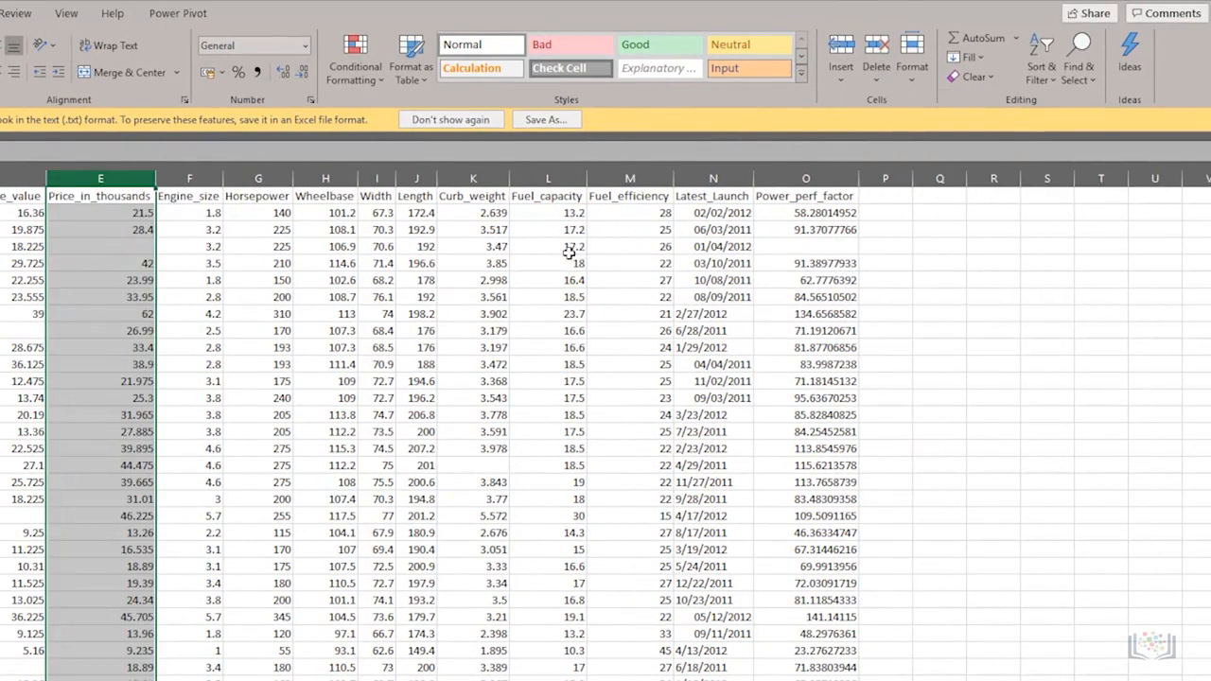
# - Delete the Latest_Launch column
pyautogui.click(711, 178)
pyautogui.rightClick(715, 177)
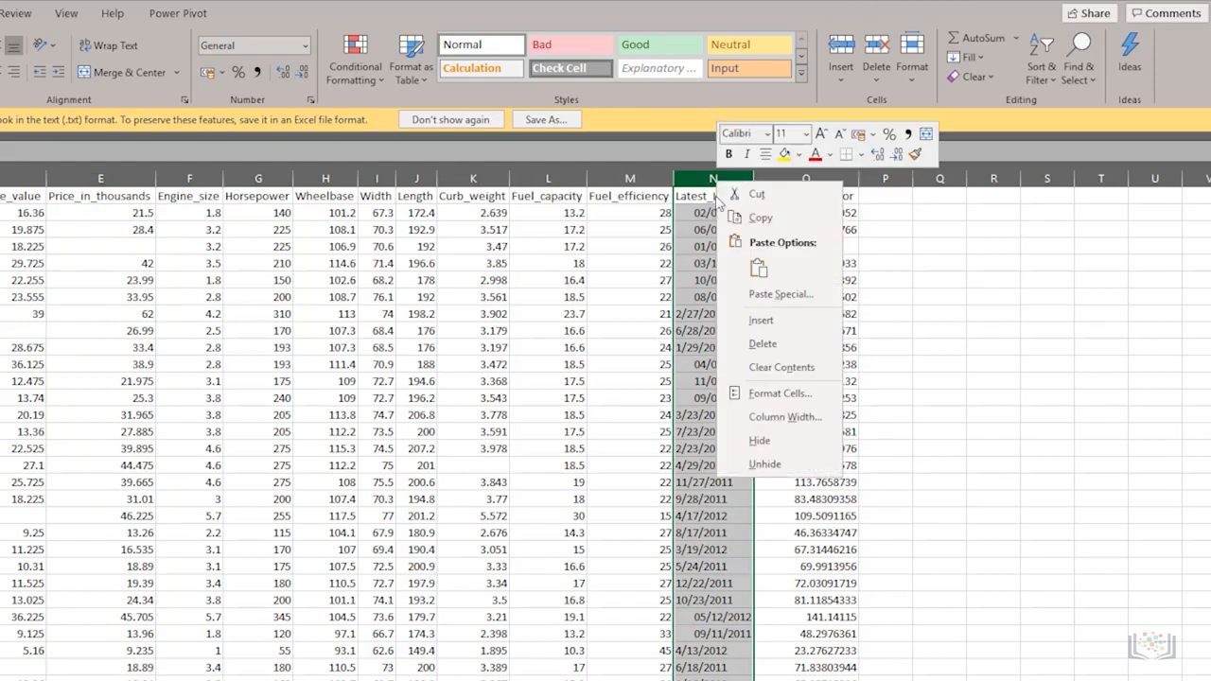
pyautogui.click(762, 344)
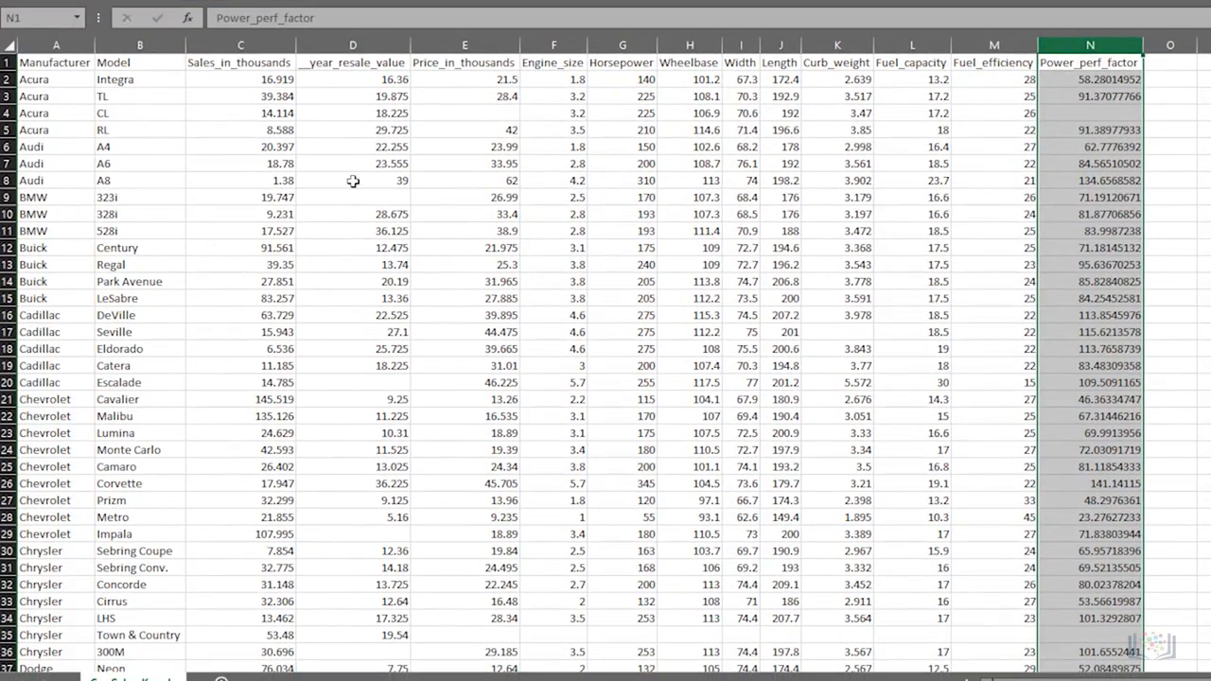
# - Insert a new column before Sales_in_thousands and give it the header Year
pyautogui.click(266, 49)
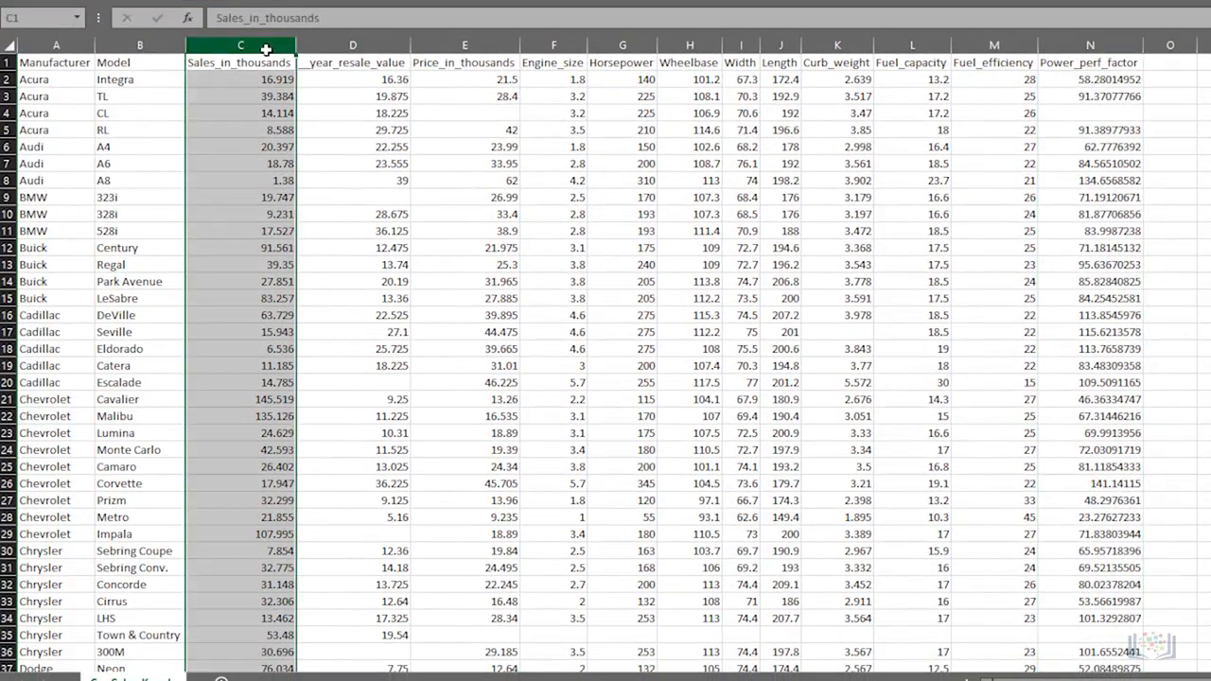
pyautogui.rightClick(266, 45)
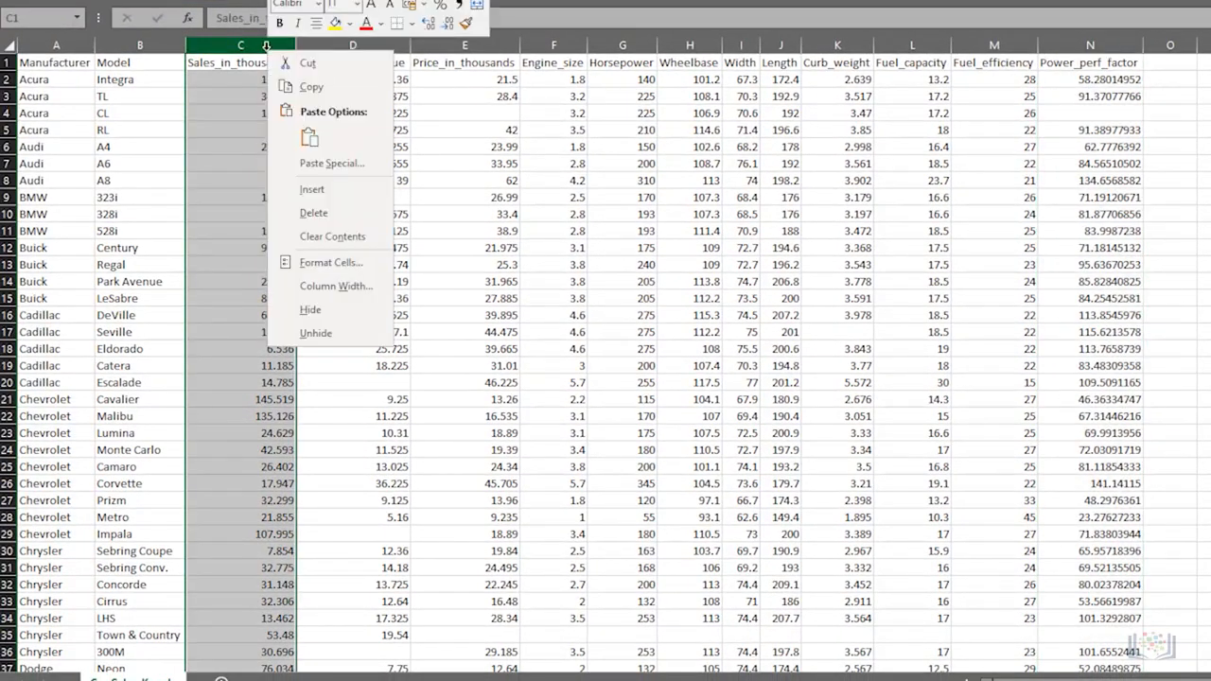
pyautogui.click(307, 193)
pyautogui.click(219, 69)
pyautogui.write('Year')
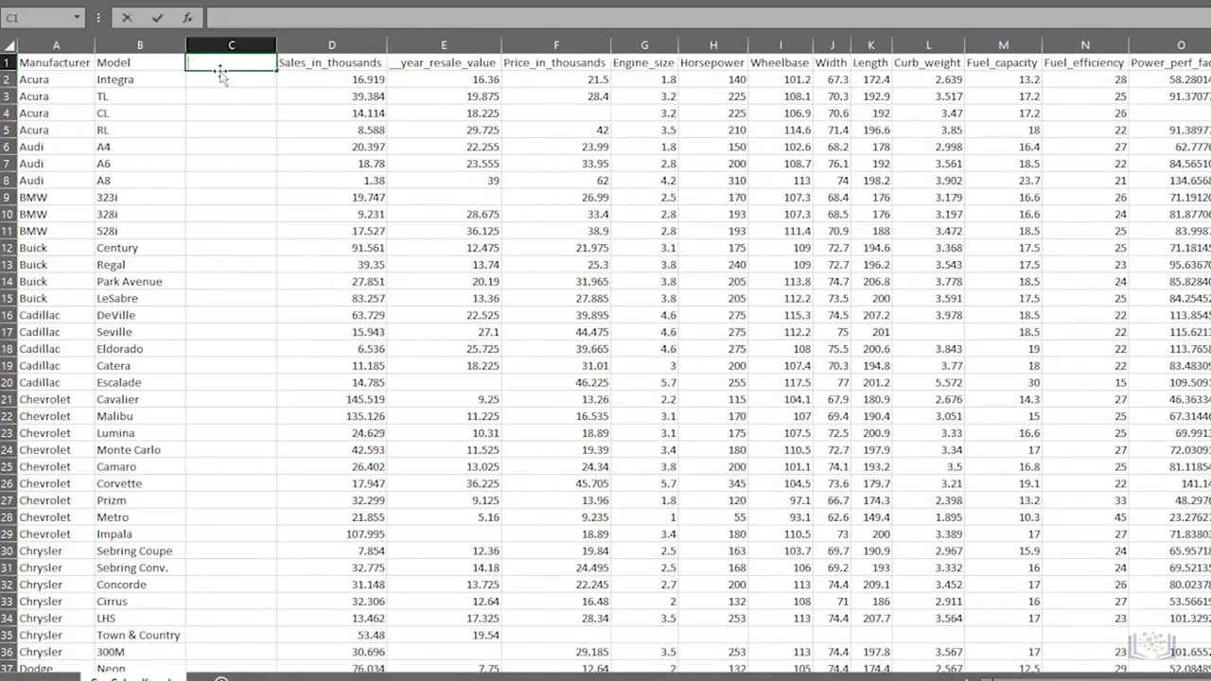
pyautogui.press('Return')
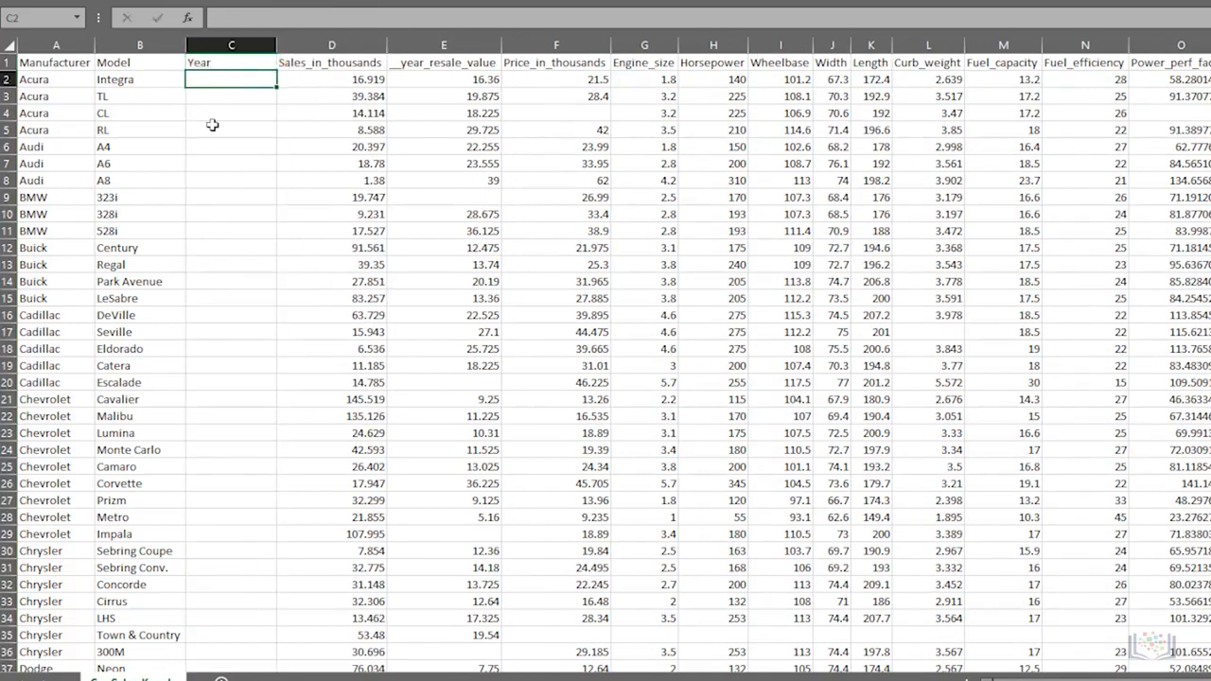
# - Delete row 5 of the data, then undo the deletion
pyautogui.scroll(-1, 212, 125)
pyautogui.click(5, 80)
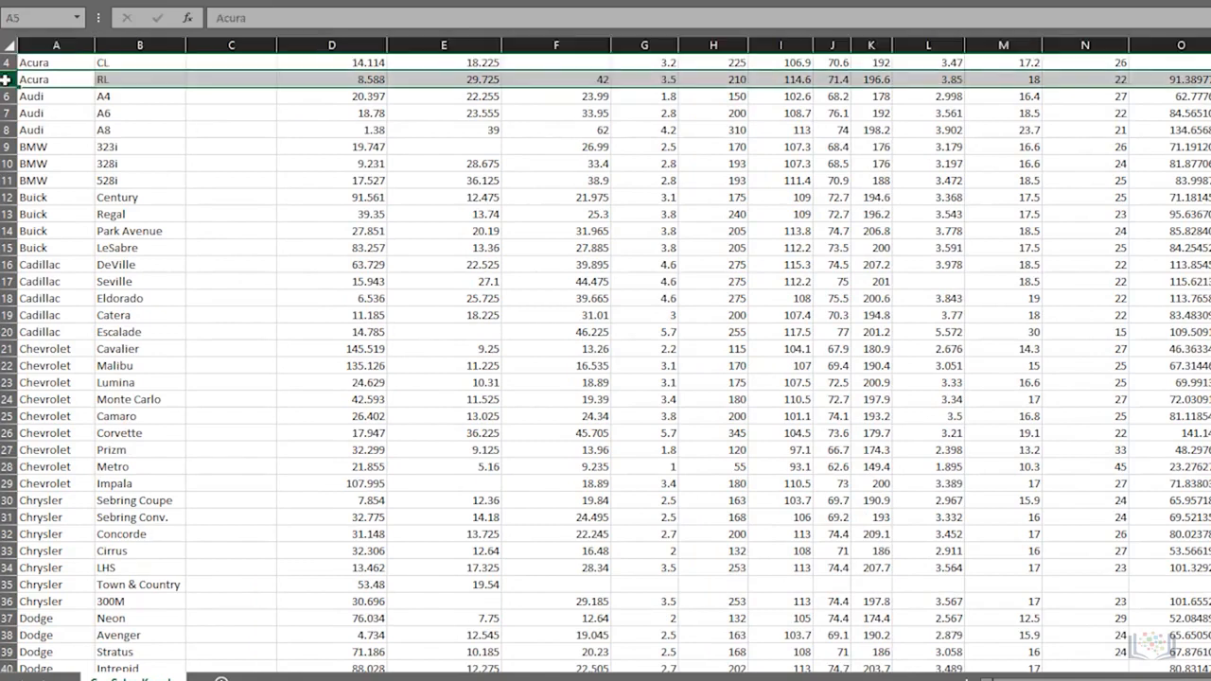
pyautogui.rightClick(124, 80)
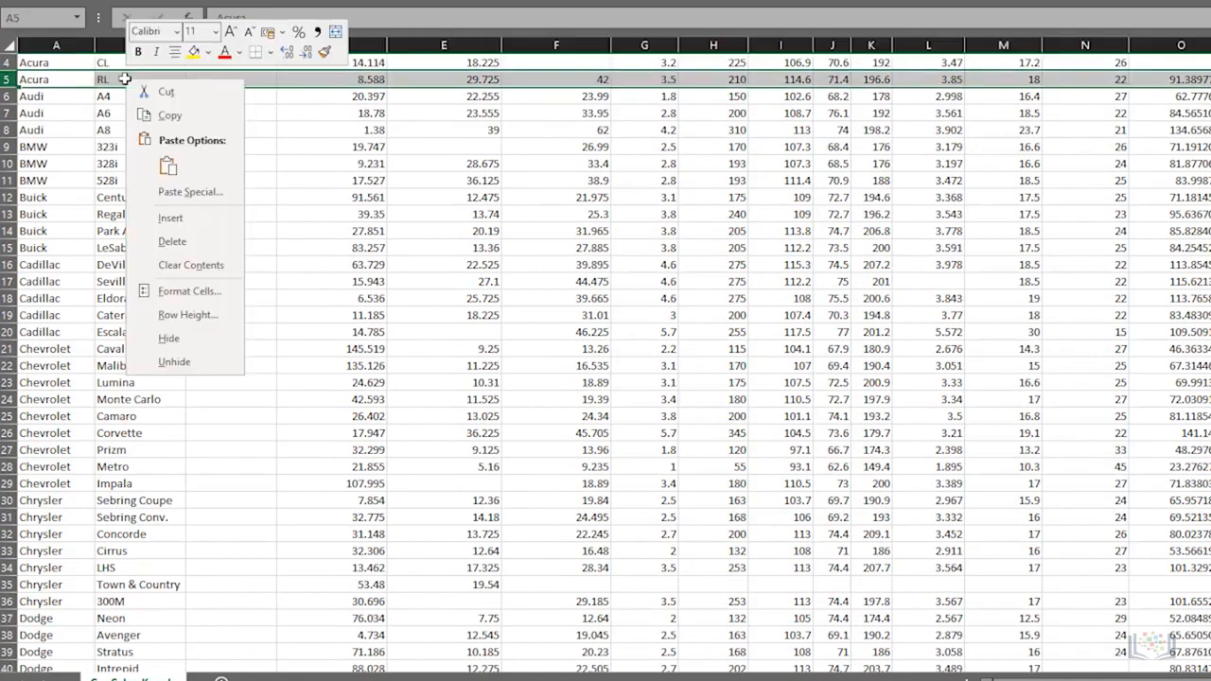
pyautogui.click(172, 243)
pyautogui.hotkey('ctrl', 'z')
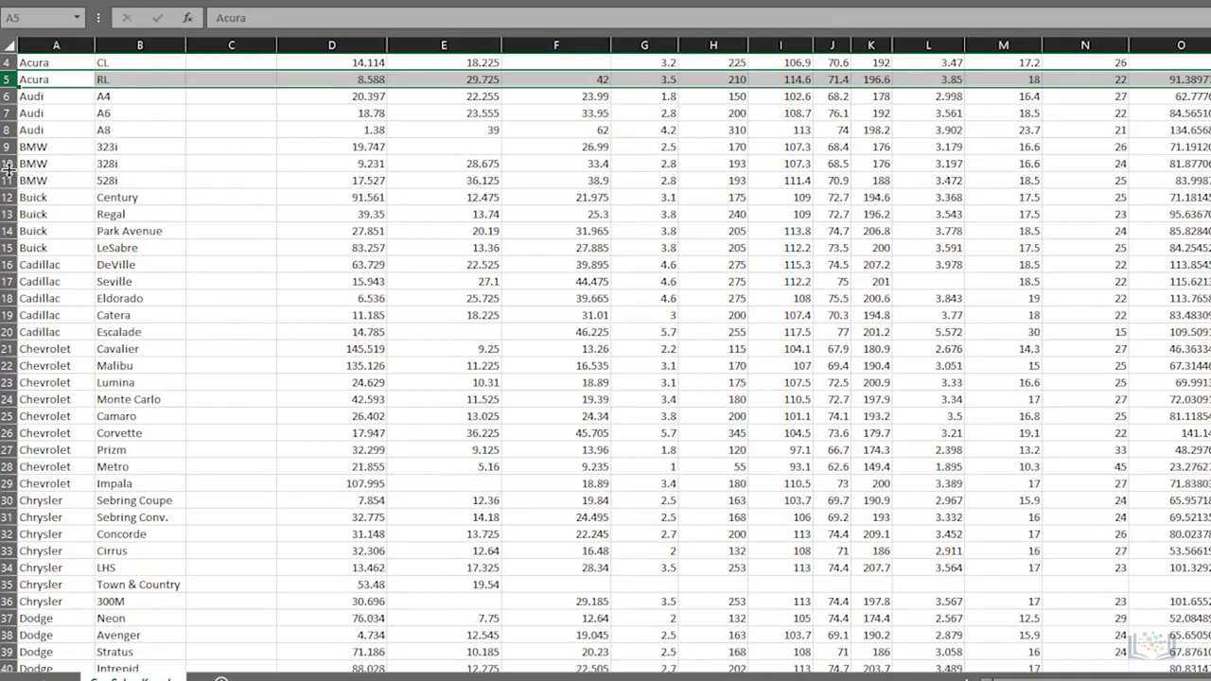
# - Insert a blank row above row 5, then undo the insertion
pyautogui.rightClick(30, 81)
pyautogui.click(68, 222)
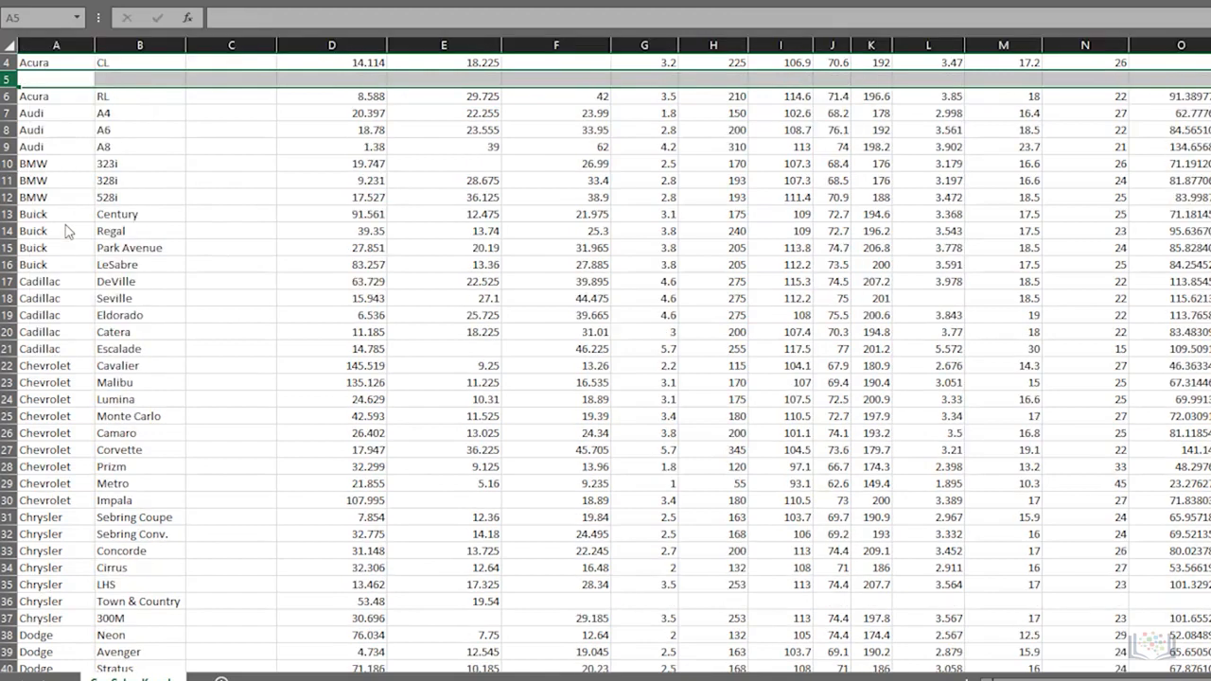
pyautogui.hotkey('ctrl', 'z')
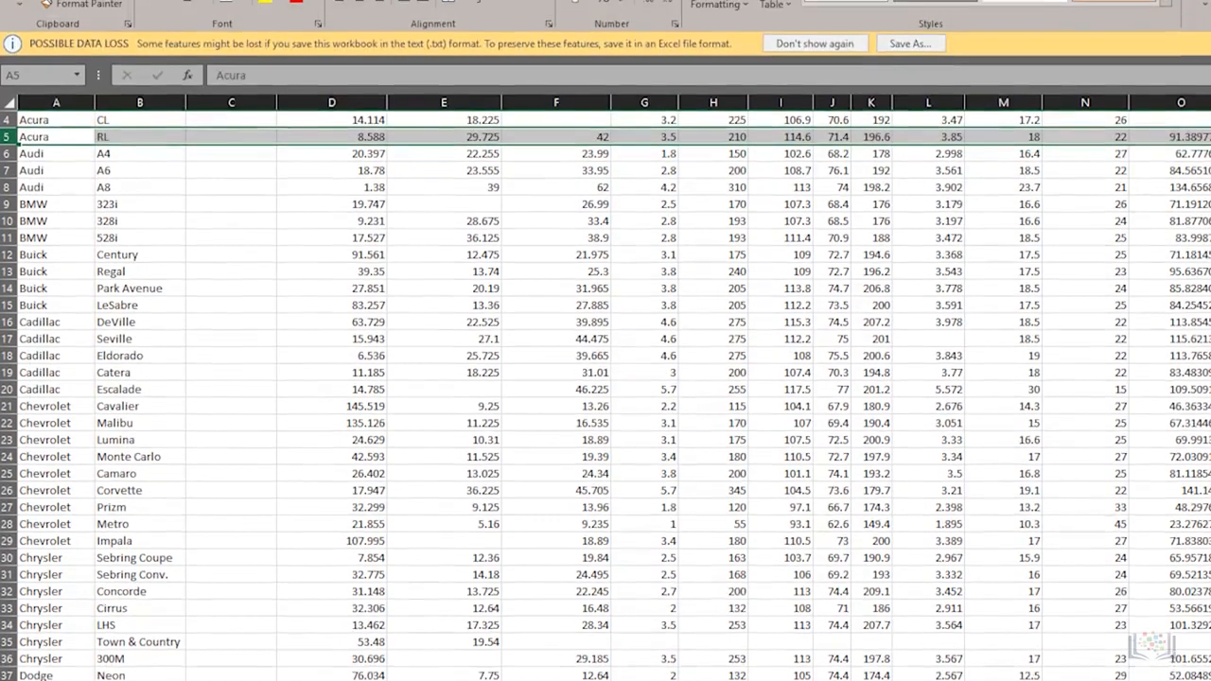
pyautogui.click(383, 264)
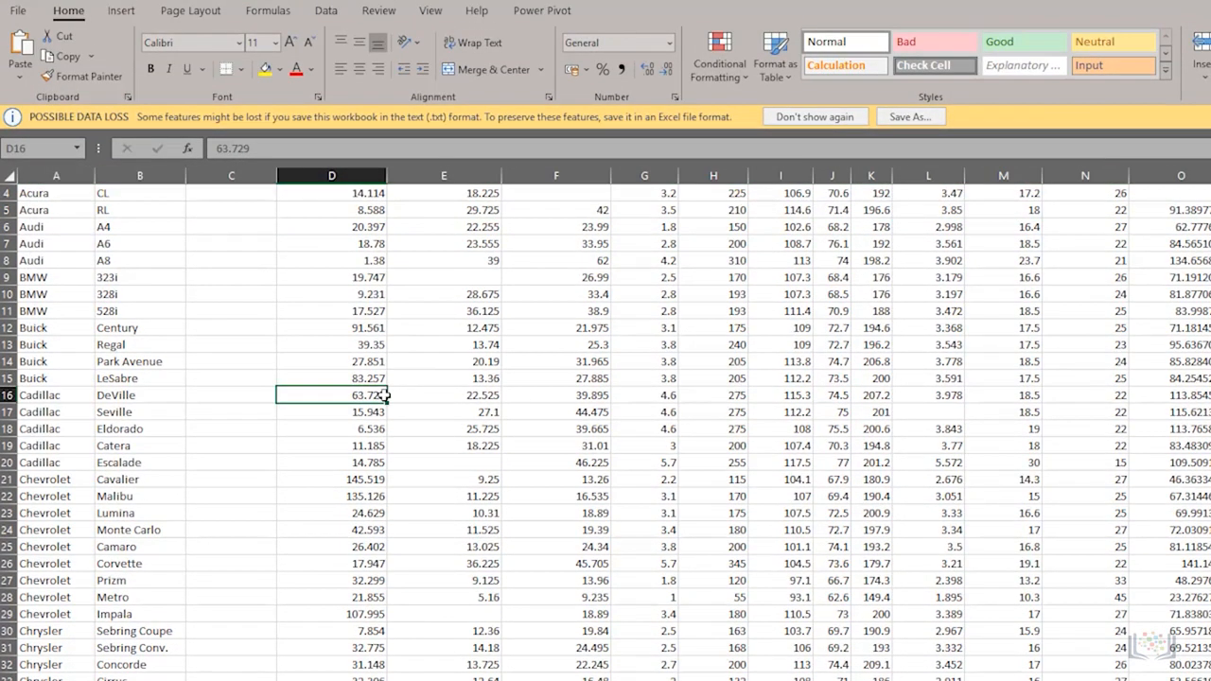
pyautogui.click(17, 10)
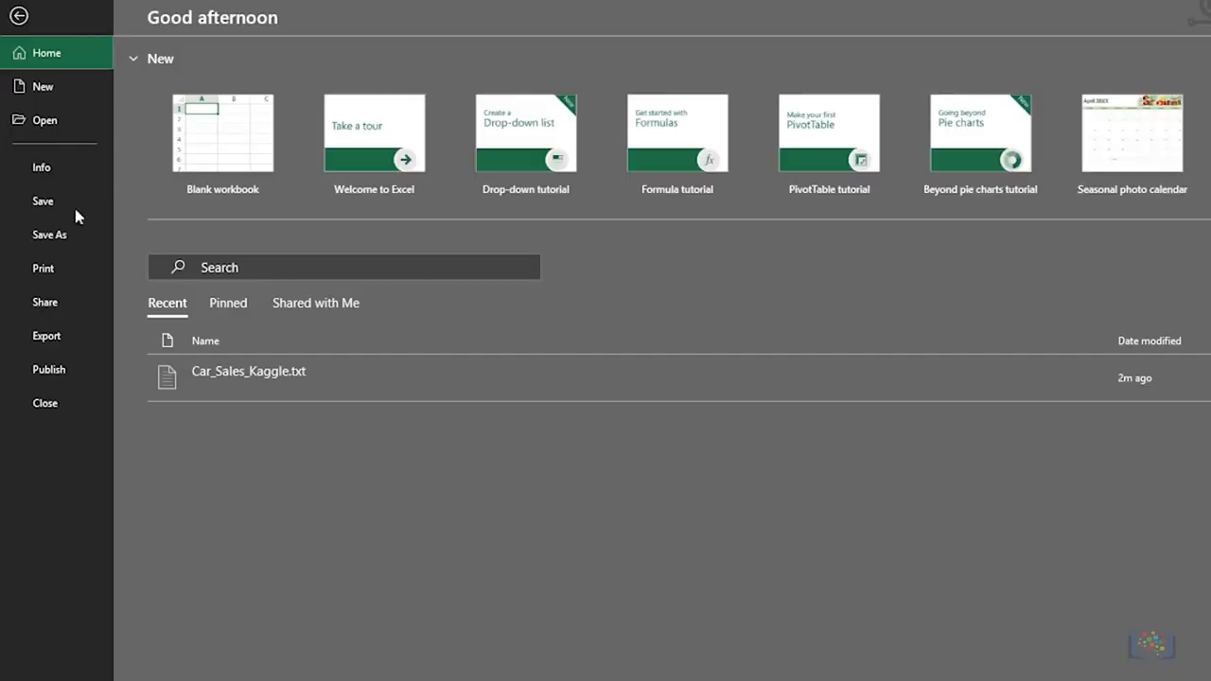
pyautogui.click(18, 16)
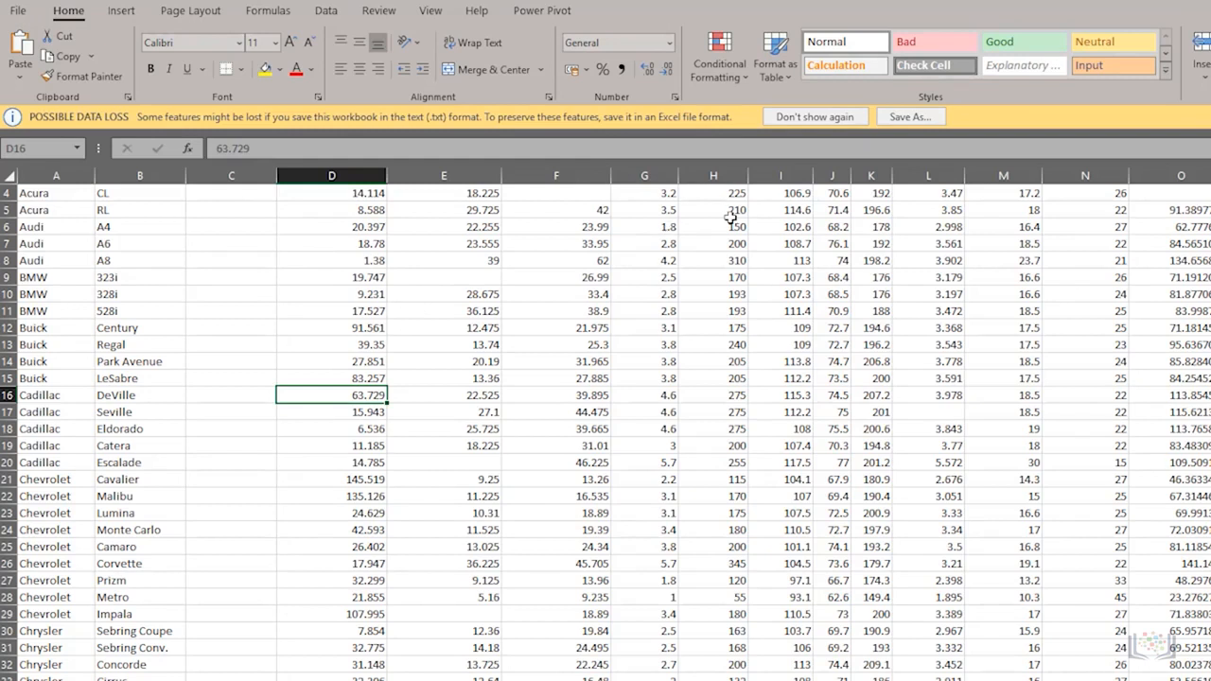
# - Save the workbook as Car_Sales_Kaggle.xlsx in Excel Workbook (*.xlsx) format
pyautogui.click(900, 117)
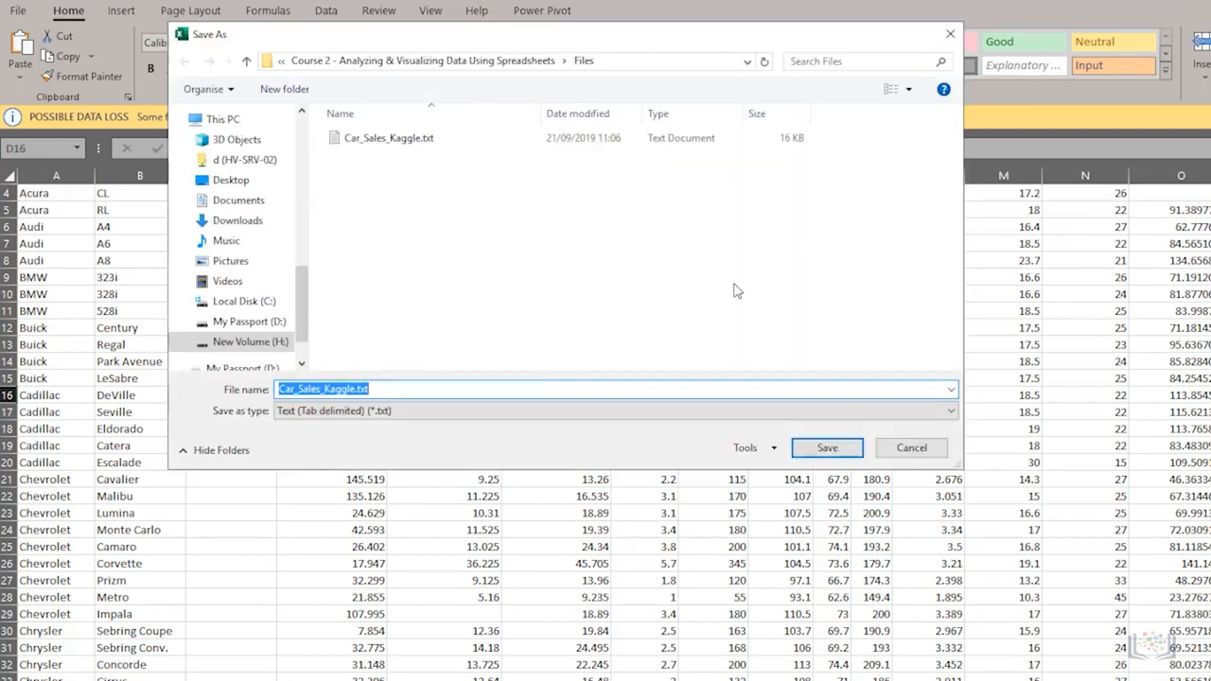
pyautogui.click(490, 413)
pyautogui.click(467, 430)
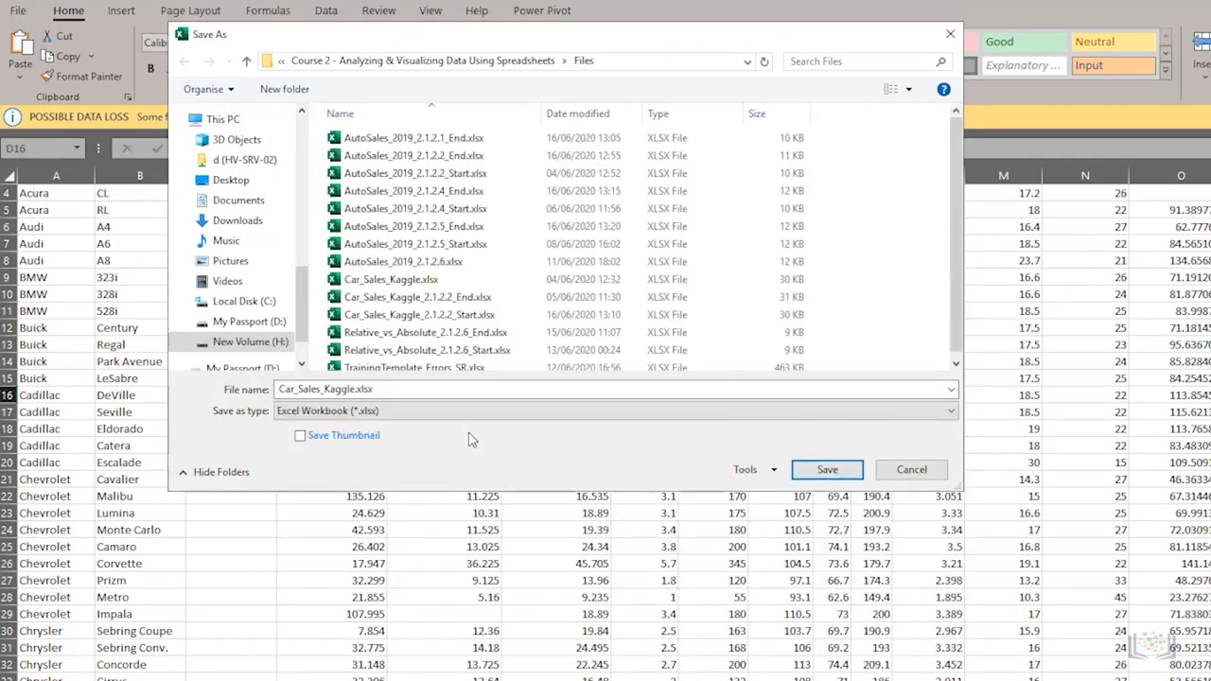
pyautogui.click(903, 473)
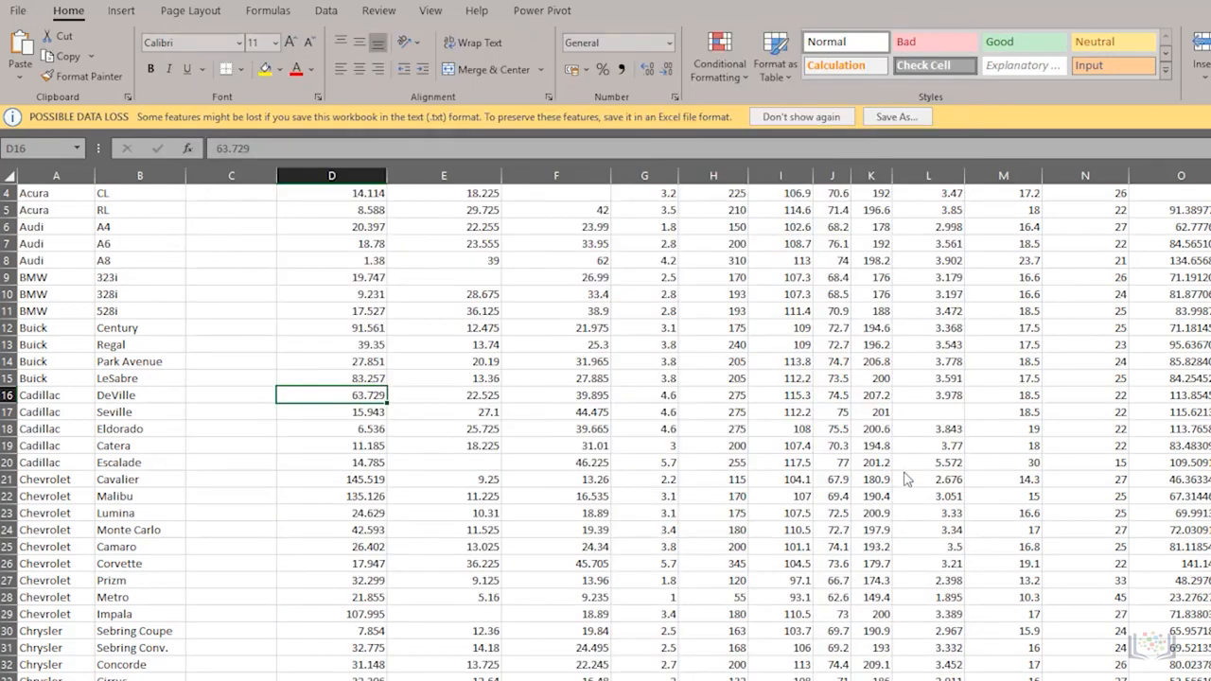